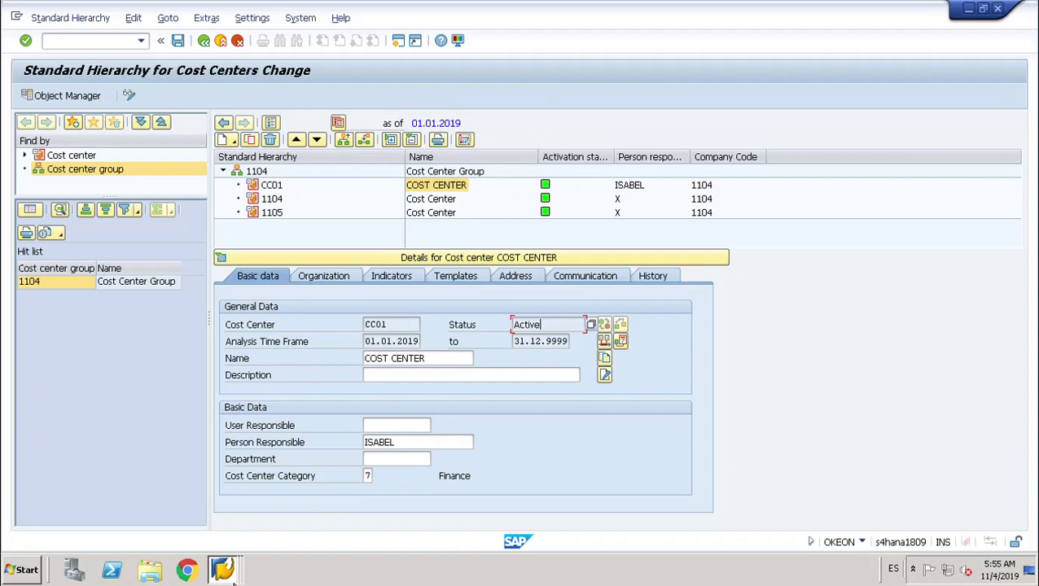
Step: Review hierarchy group 1104 with cost centers CC01, 1104 and 1105, and CC01's basic data
mouse_move(233, 581)
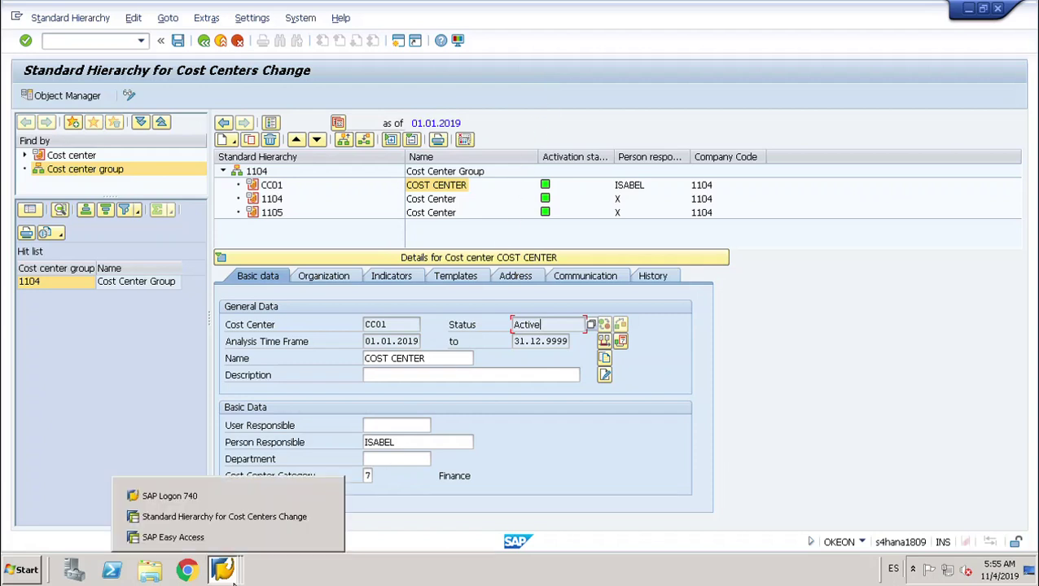
Step: From Easy Access, expand General Ledger Document Entry and launch FB50 for company code 1104
click(212, 538)
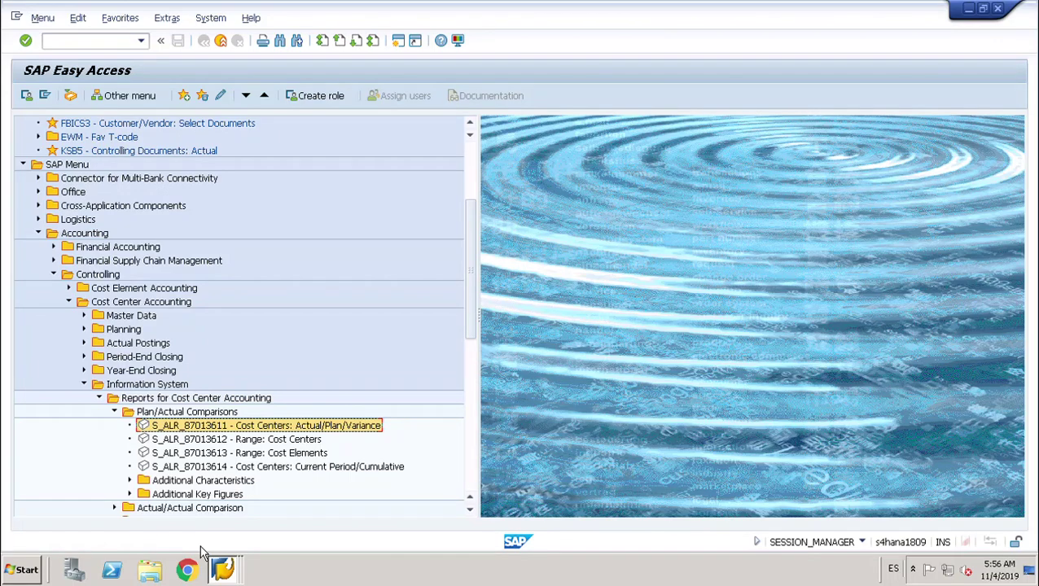
click(70, 303)
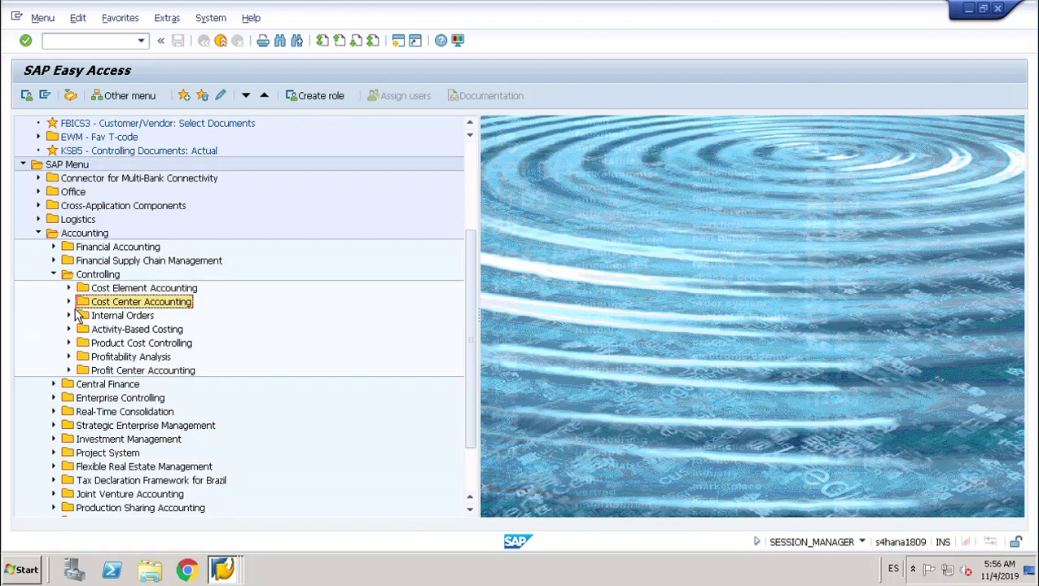
click(54, 248)
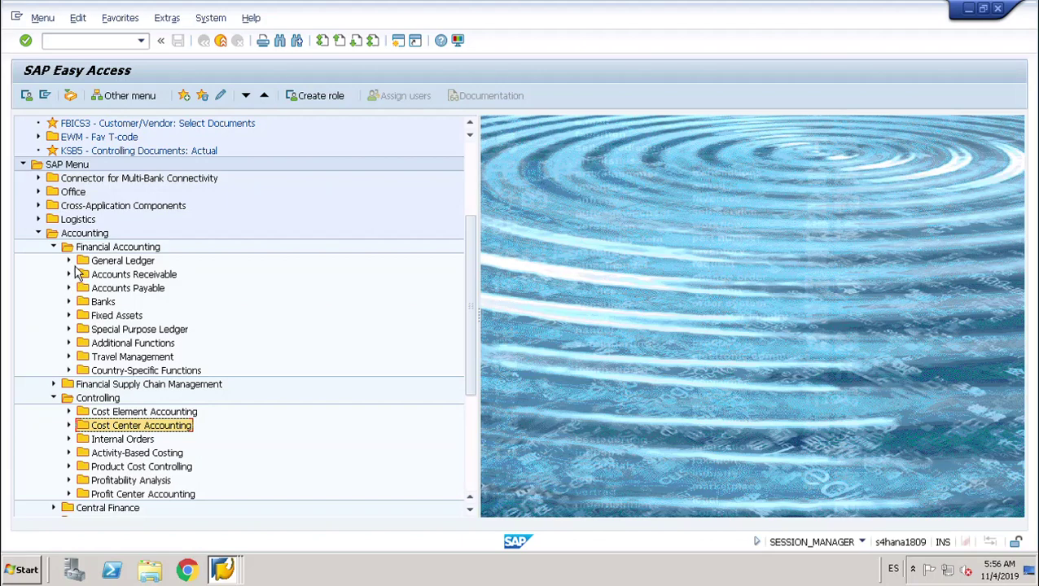
click(75, 268)
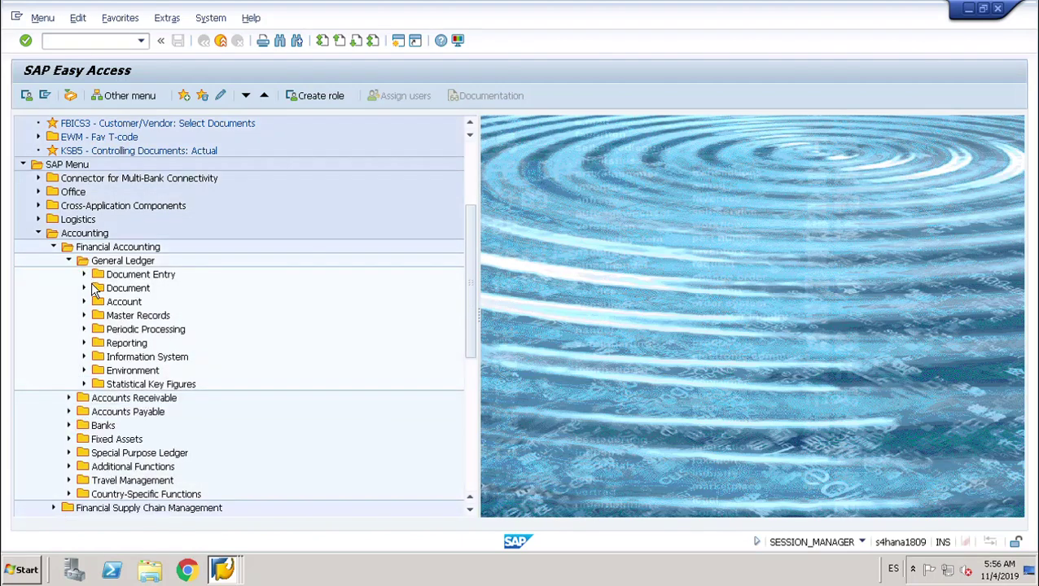
click(85, 277)
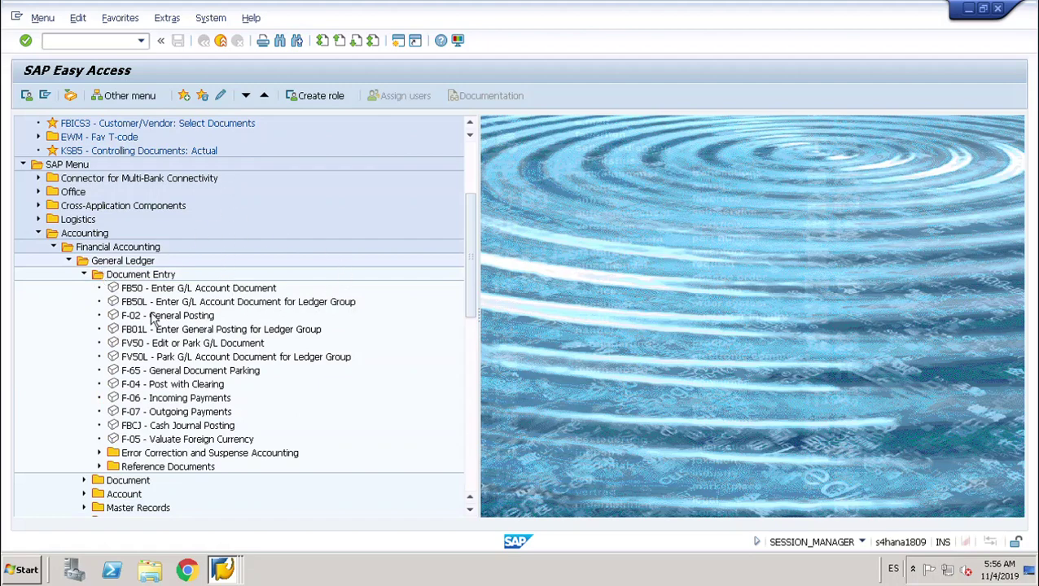
double_click(243, 291)
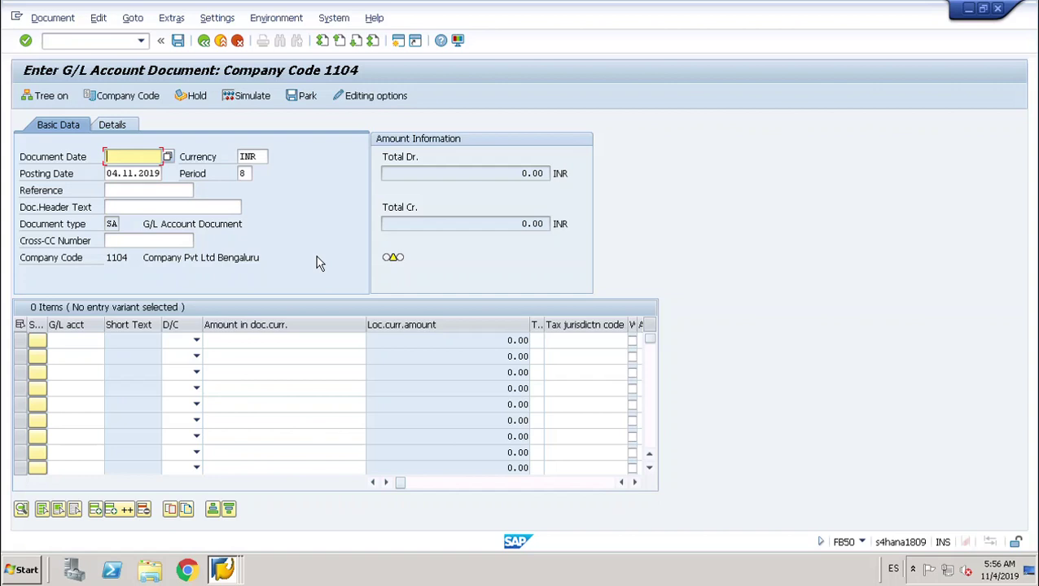
Step: Abandon the FB50 document without saving, confirming Exit Editing twice to reach Easy Access
click(204, 40)
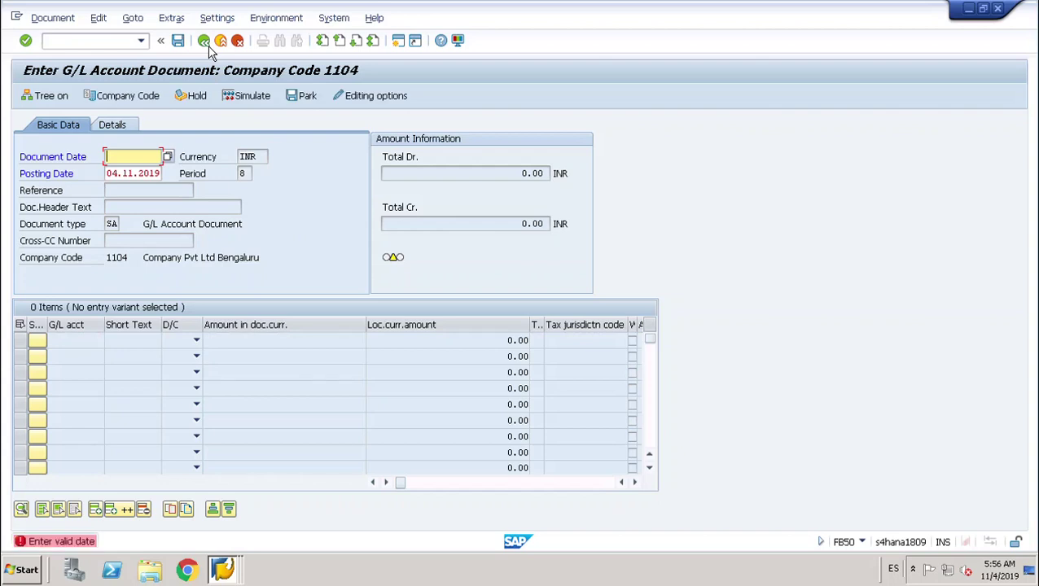
click(240, 43)
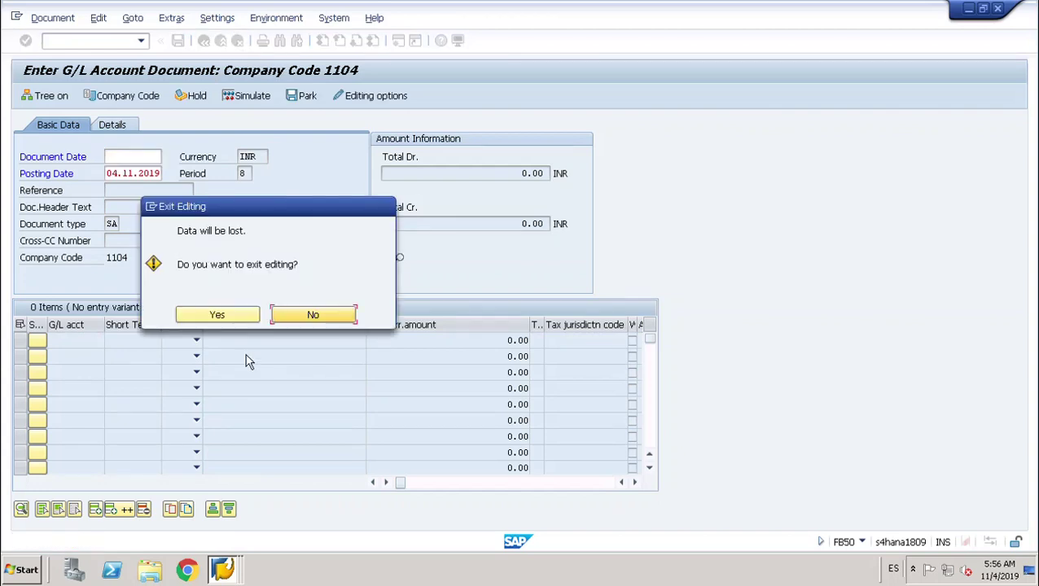
click(216, 315)
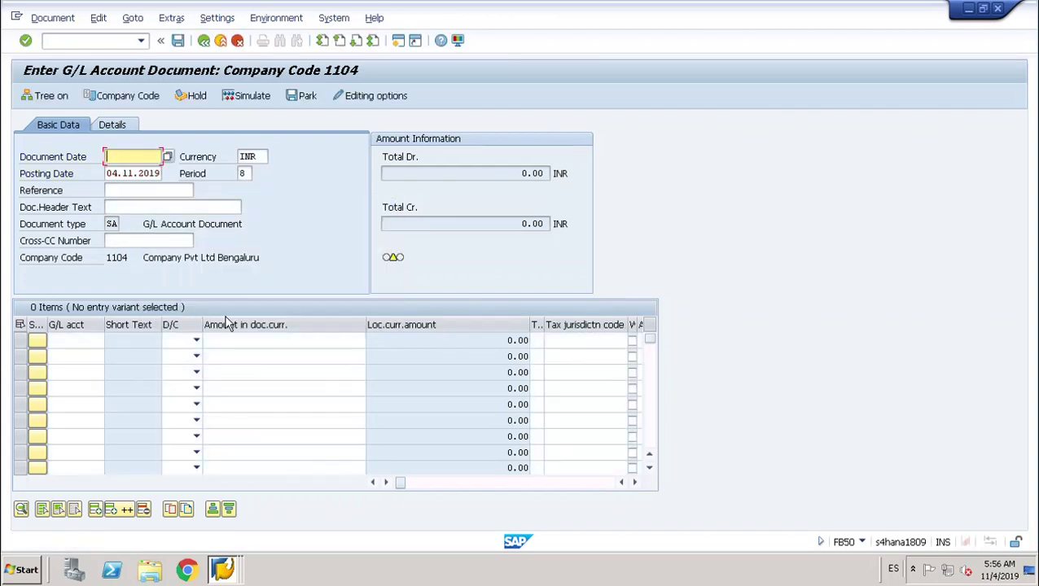
click(234, 42)
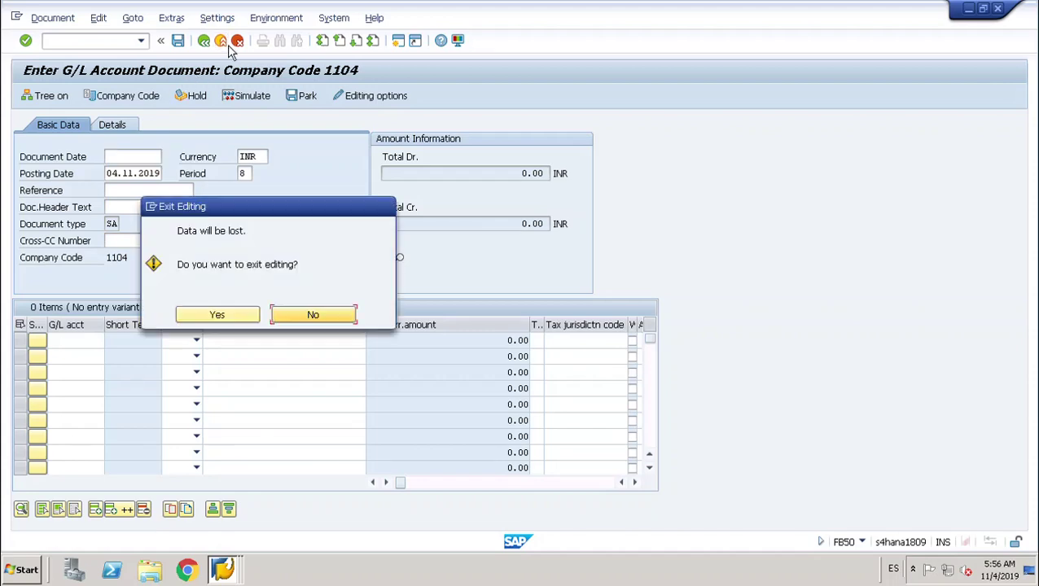
click(215, 316)
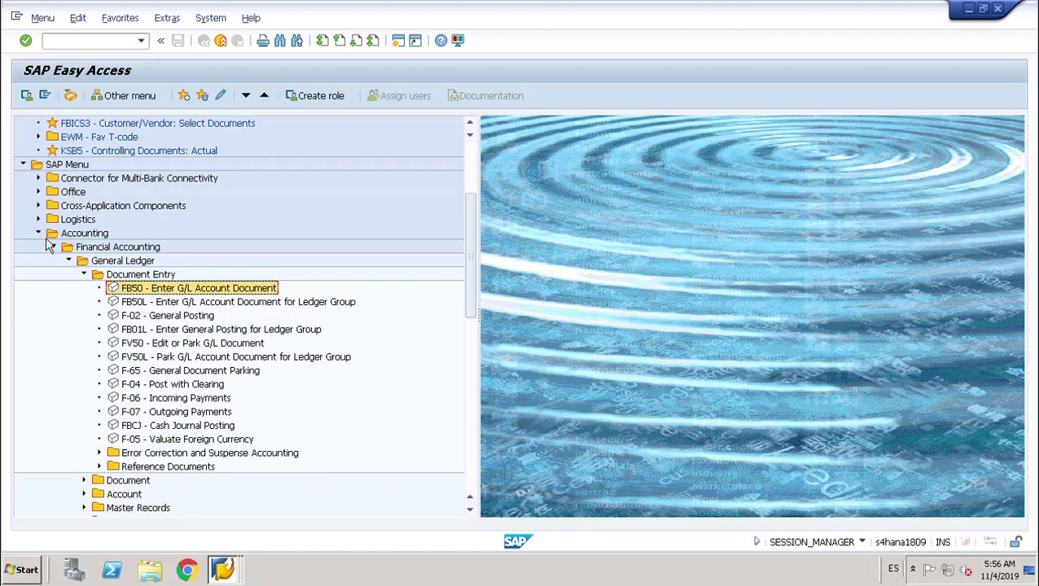
Step: Open report S_ALR_87013611 from Cost Center Accounting's Plan/Actual Comparisons folder
click(46, 239)
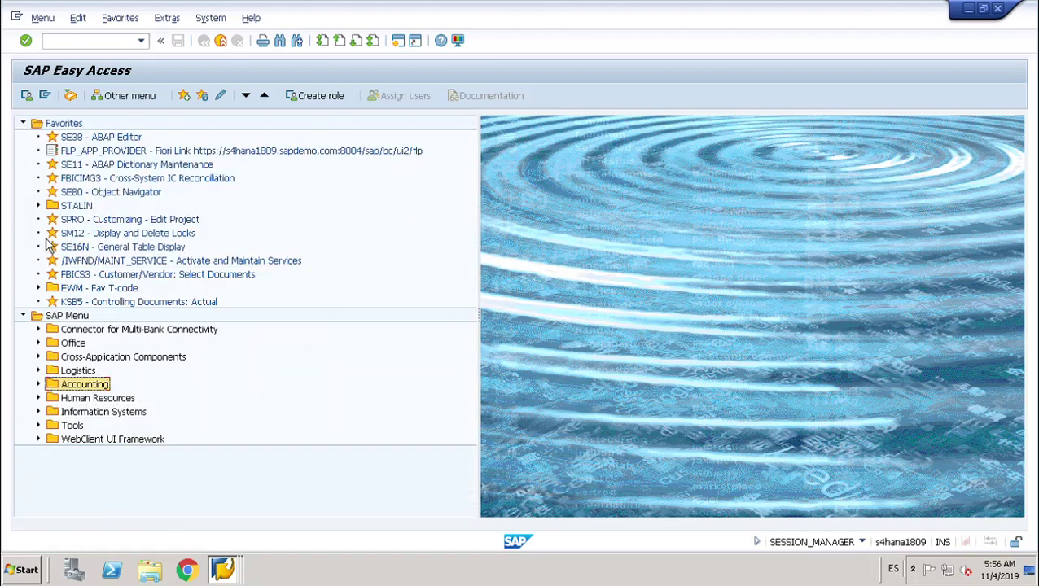
click(48, 391)
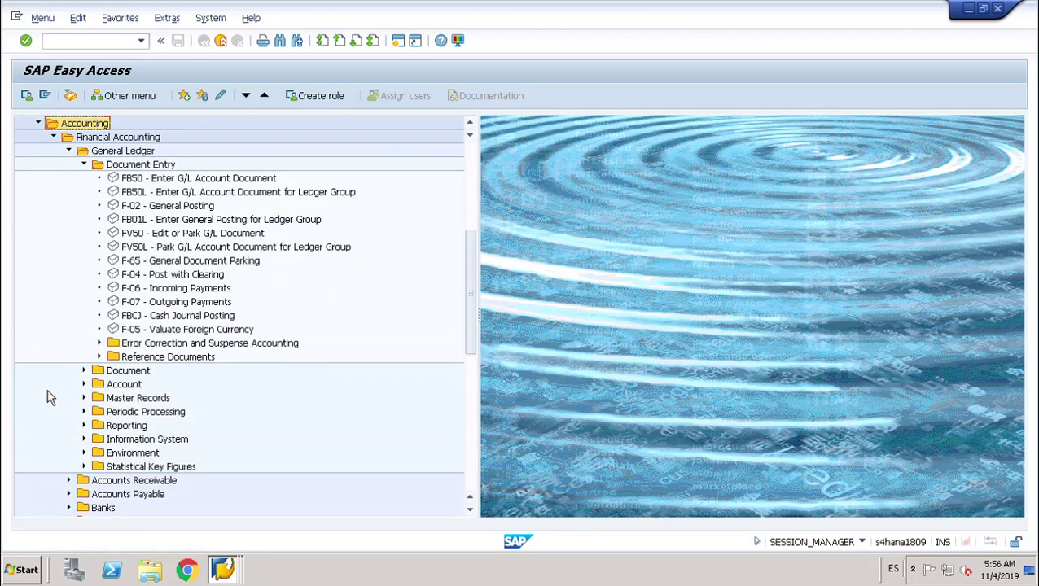
click(80, 164)
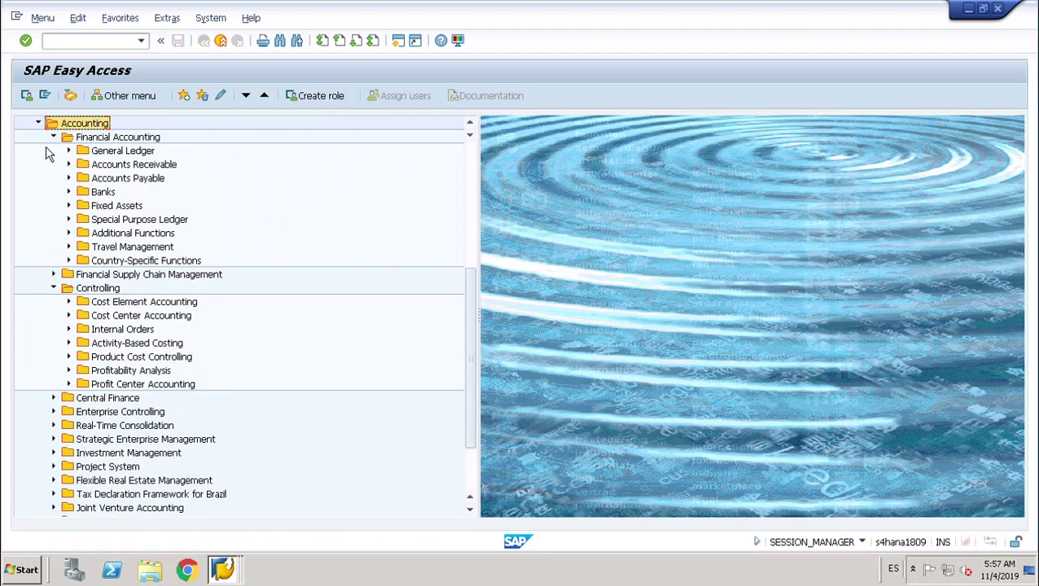
click(68, 315)
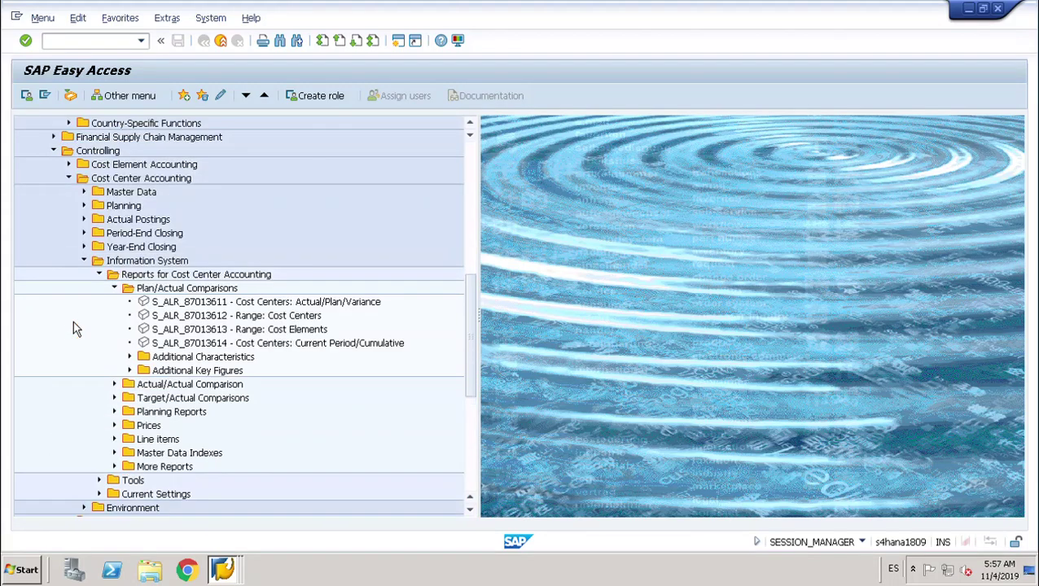
click(263, 306)
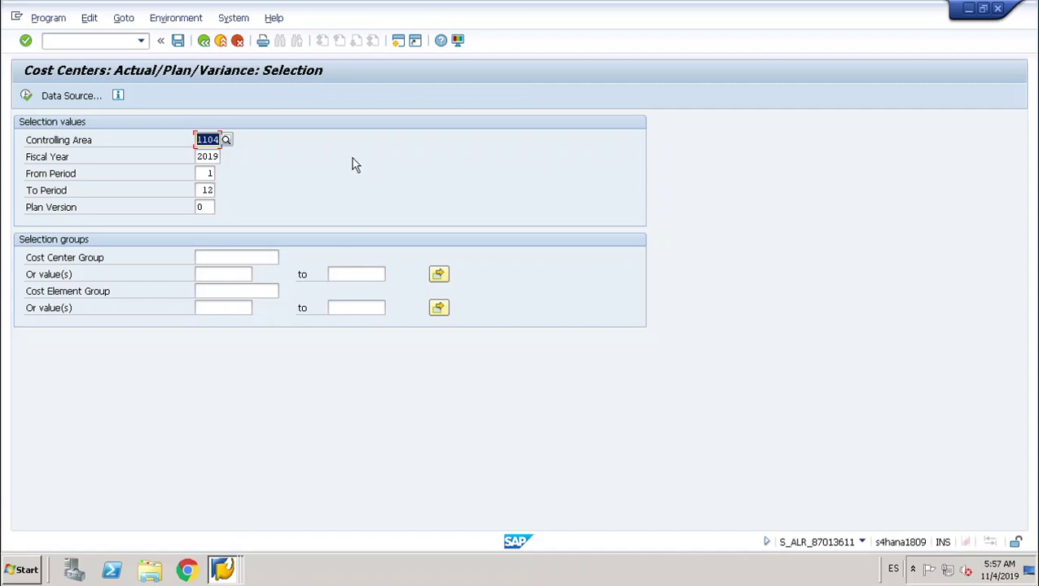
Step: Run the report for area 1104, 2019 periods 1–12, showing 1,000.00 rent costs, then exit
click(27, 98)
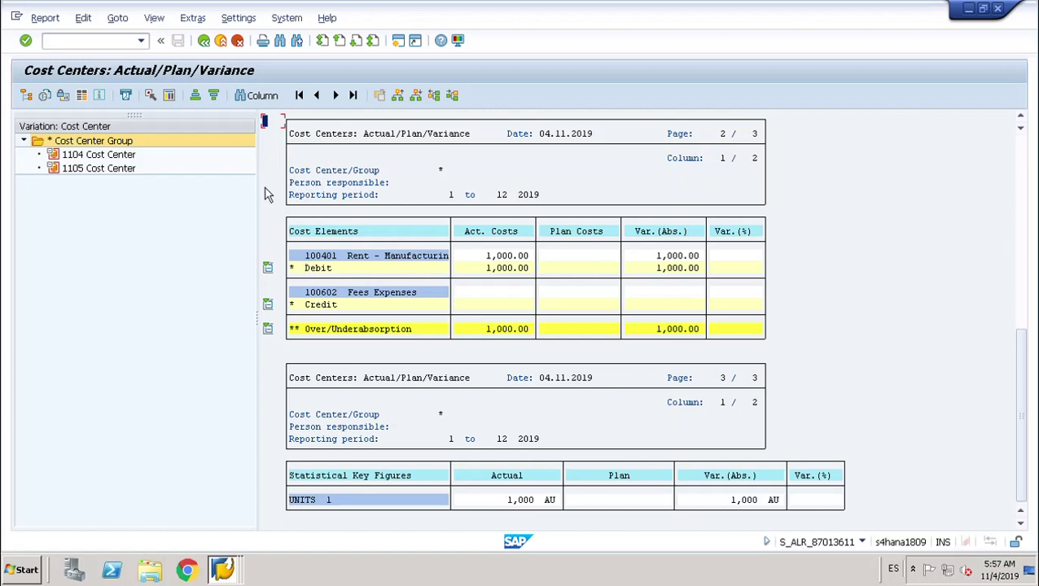
click(220, 42)
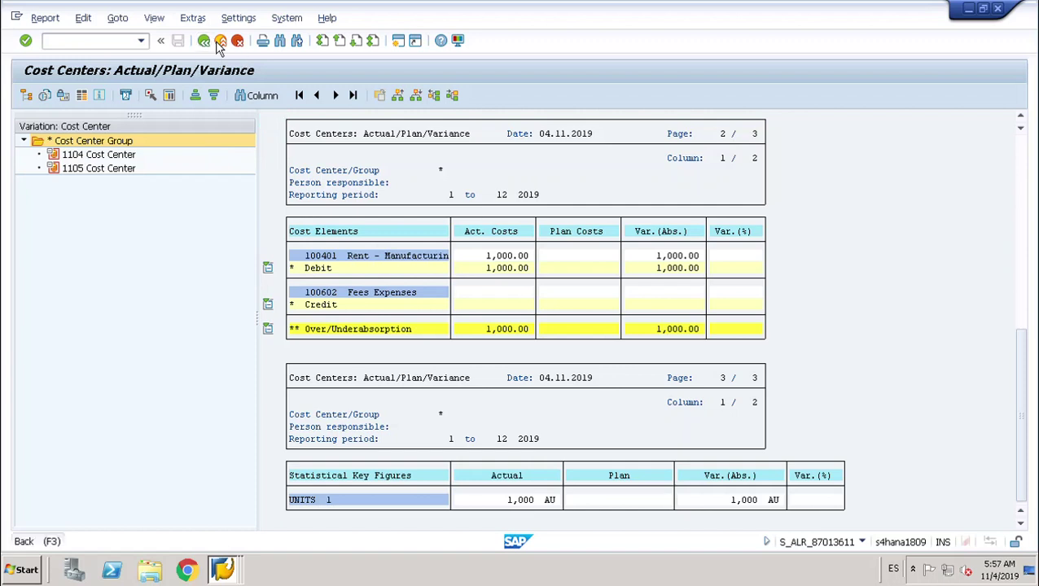
Step: Confirm leaving the report and go back from the selection screen to Easy Access
click(100, 203)
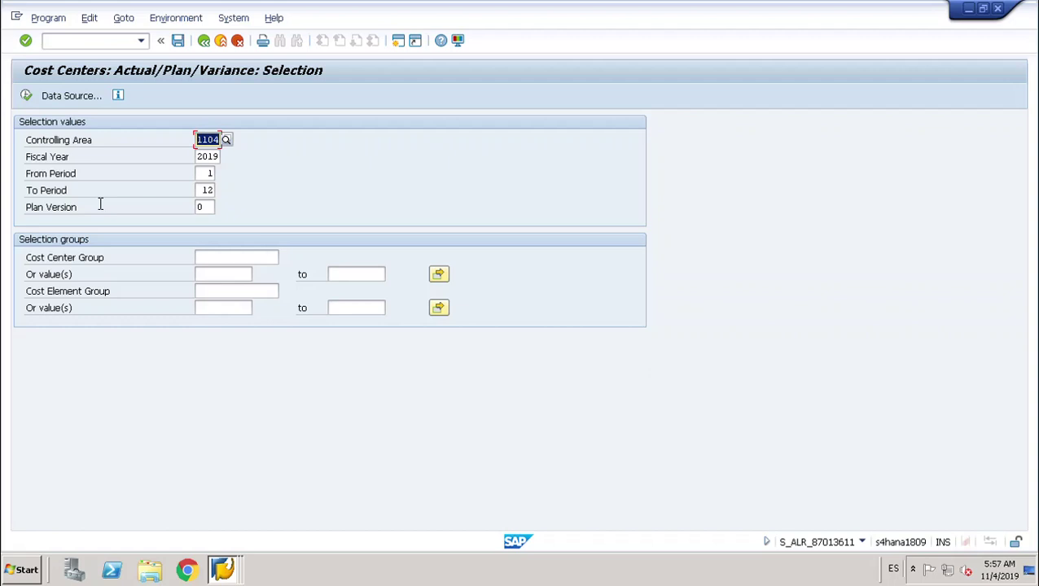
click(214, 50)
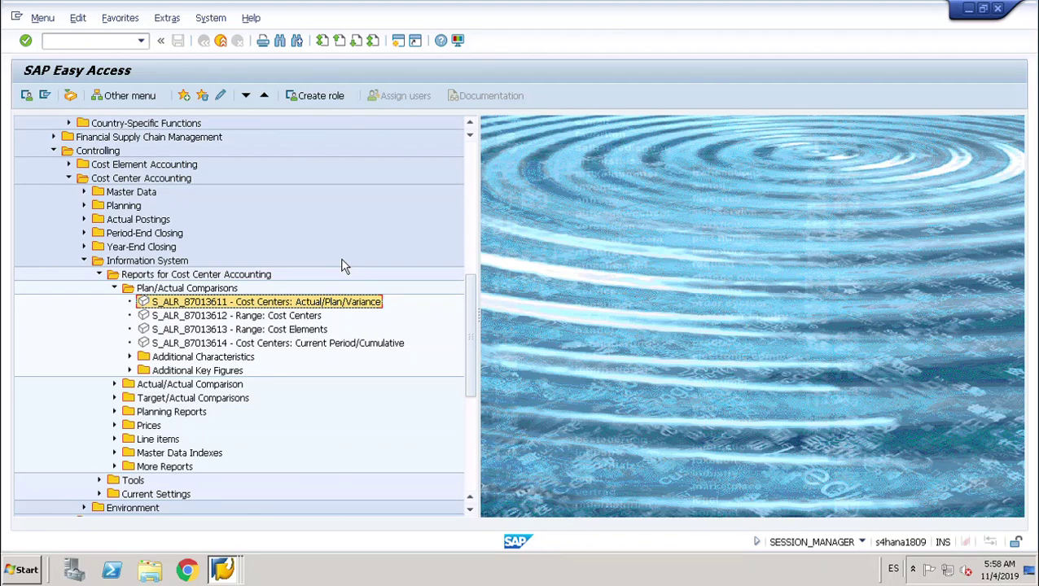
Step: Open FS00 via G/L Accounts Individual Processing for account 100604 in company code 1104
double_click(94, 263)
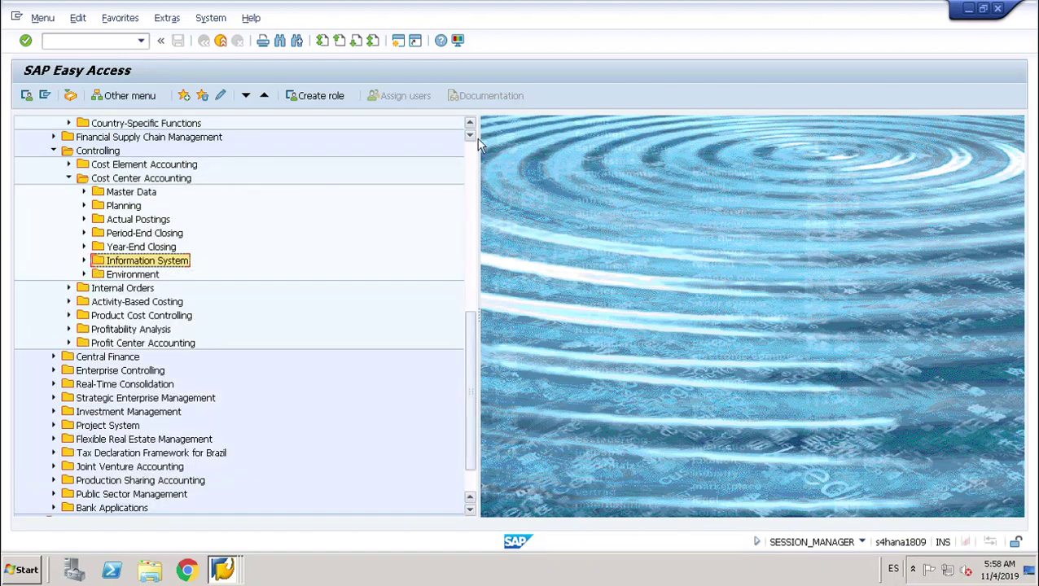
scroll(479, 132, up, 1)
scroll(480, 137, up, 4)
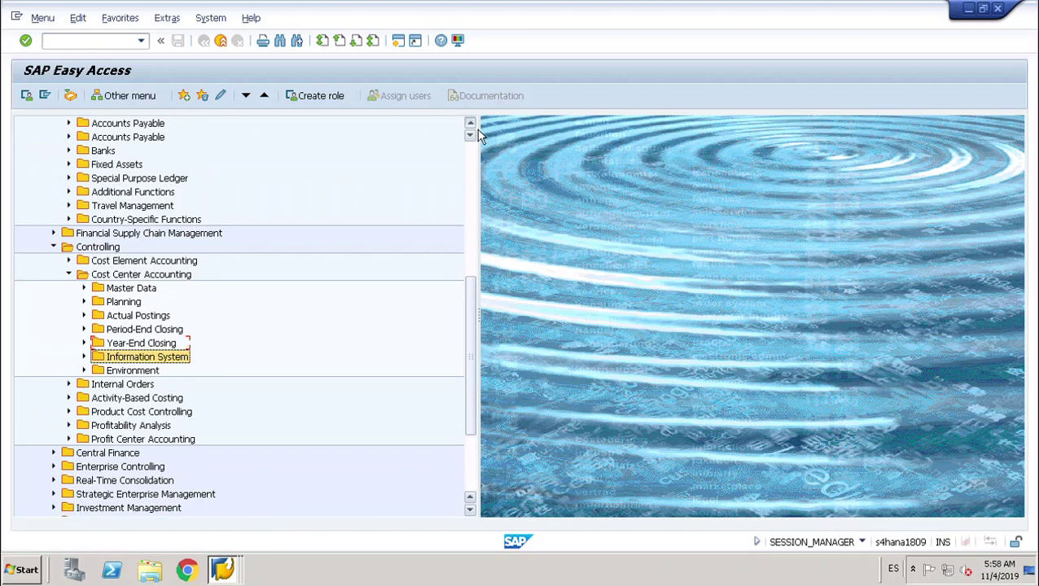
scroll(480, 137, up, 1)
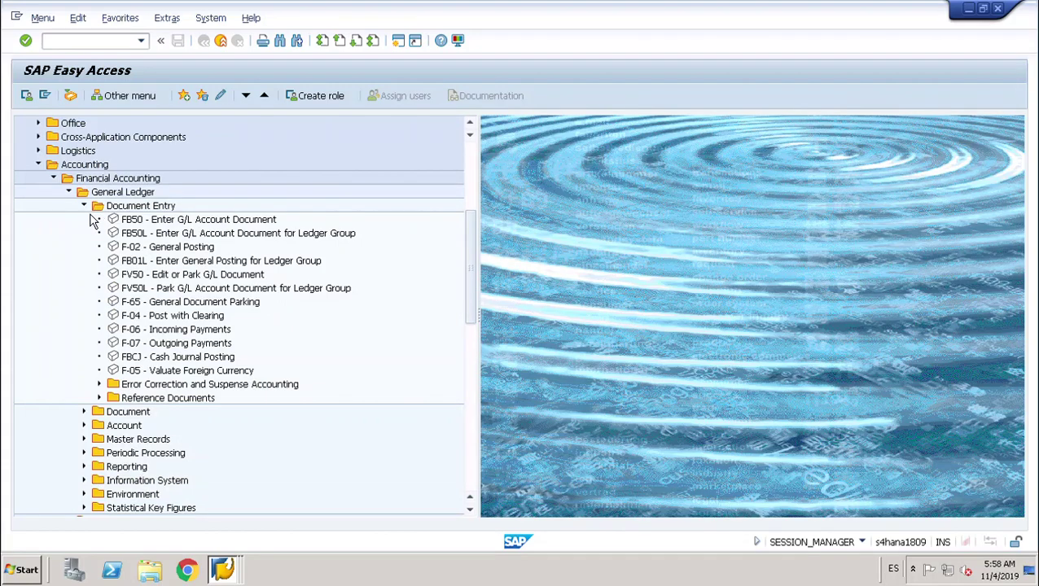
click(90, 214)
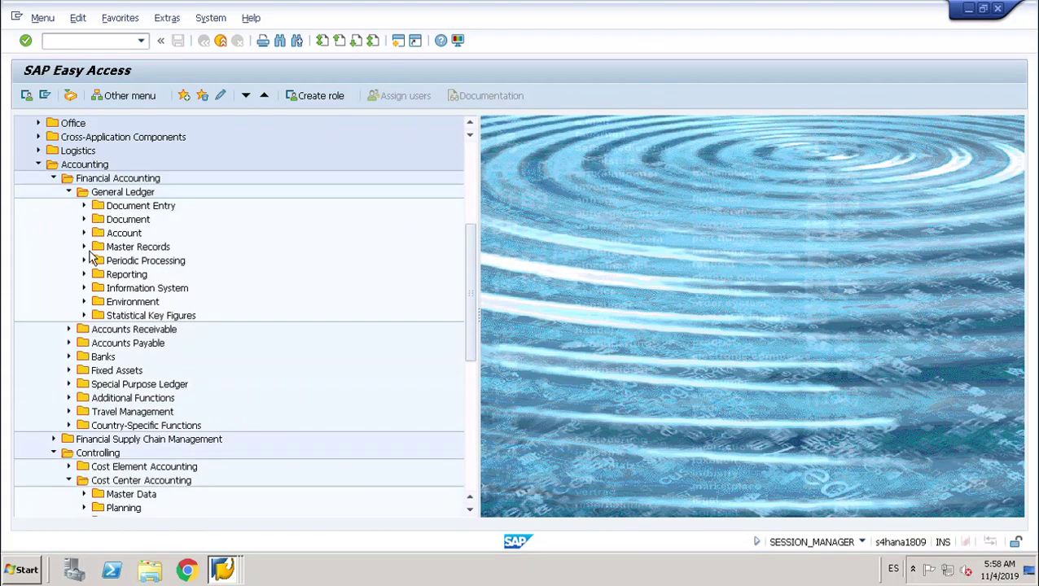
click(88, 248)
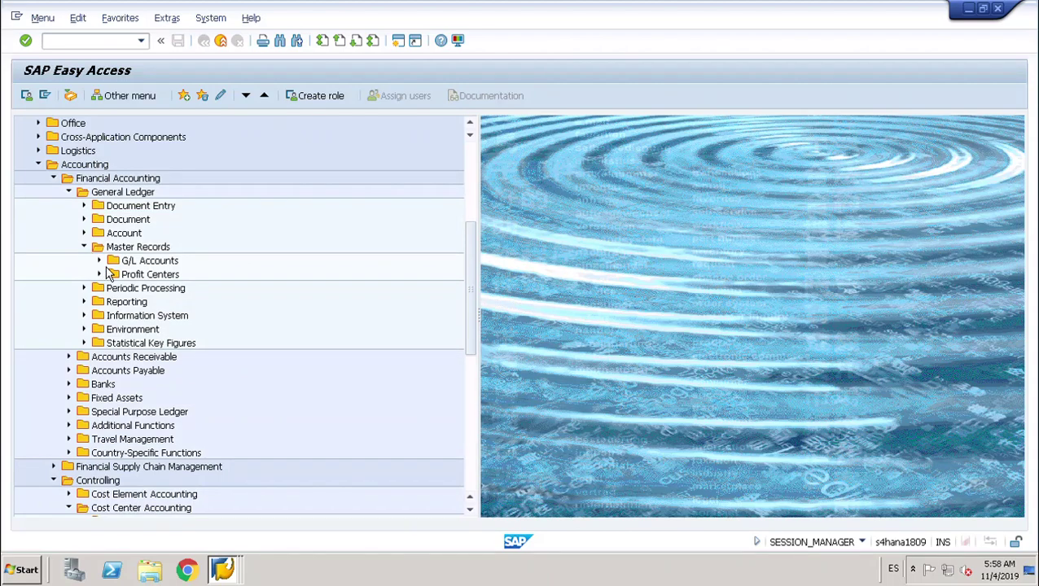
click(98, 260)
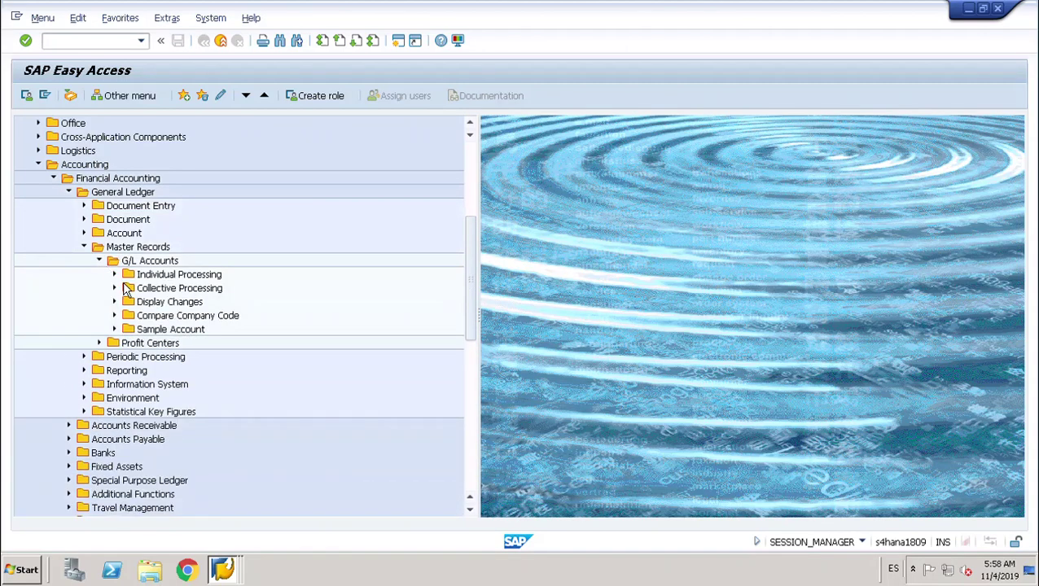
click(116, 277)
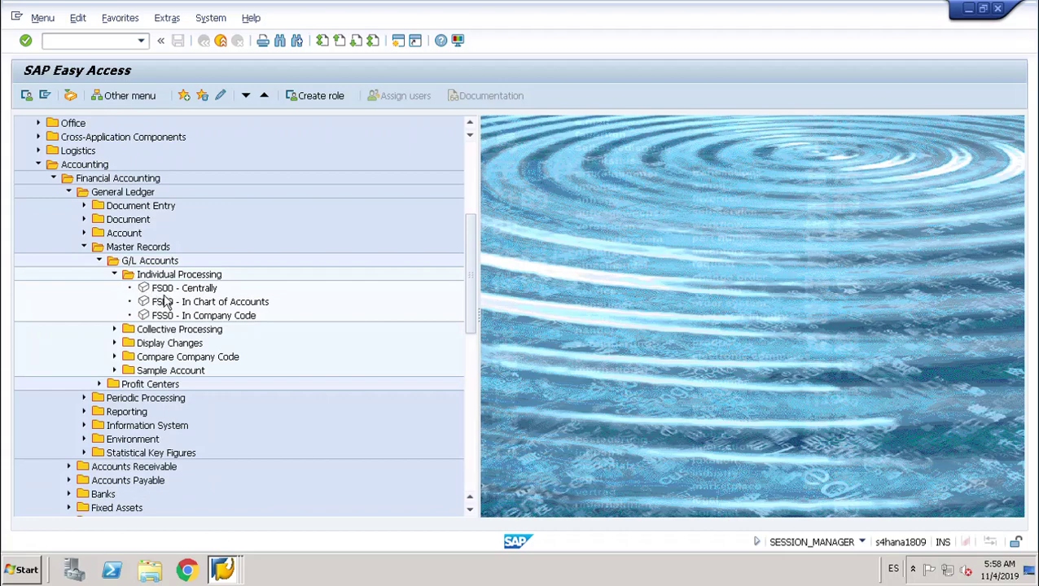
click(195, 295)
double_click(195, 295)
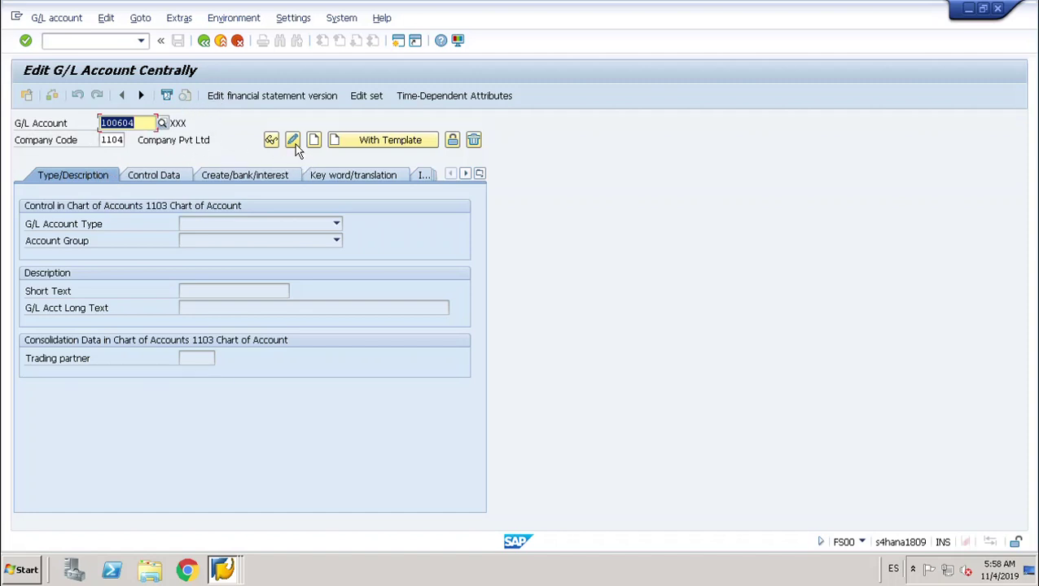
Step: Review account 100604's details and control data, confirming category 42 Assessment, then leave FS00
click(275, 146)
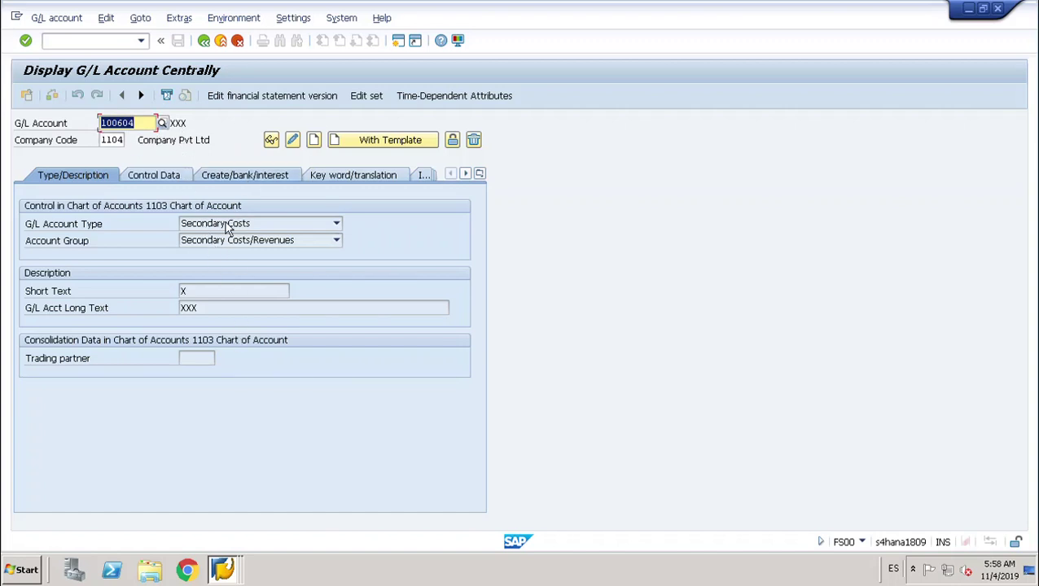
click(156, 181)
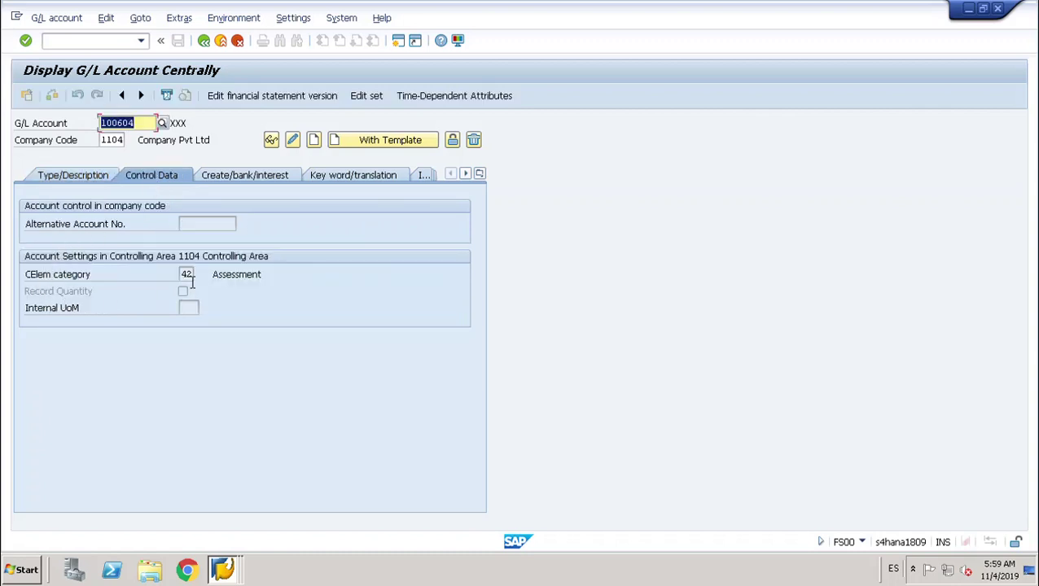
click(215, 47)
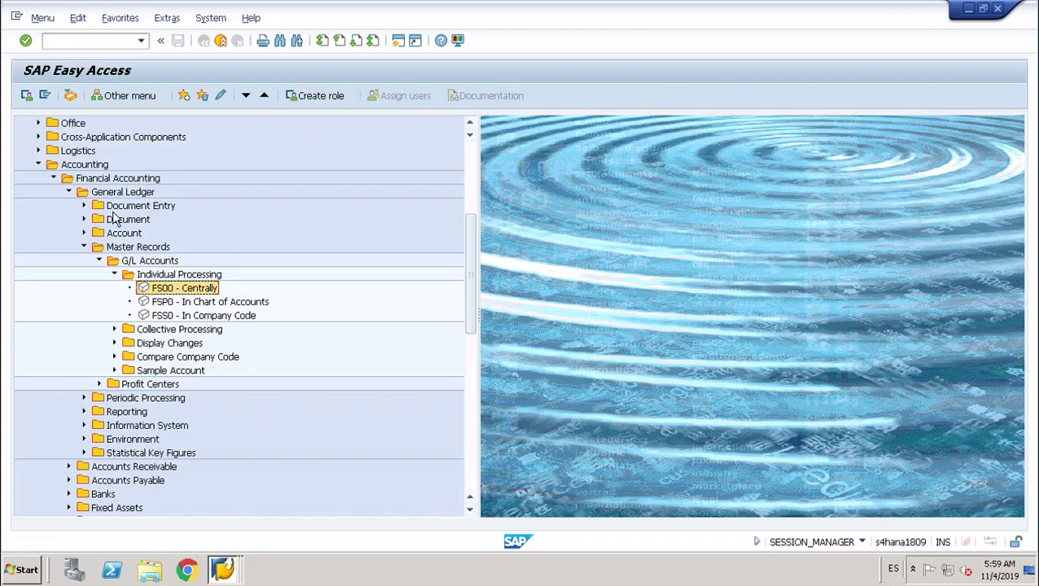
Step: Collapse Financial Accounting and expand Cost Center Accounting Period-End Closing > Single Functions > Allocations
click(90, 251)
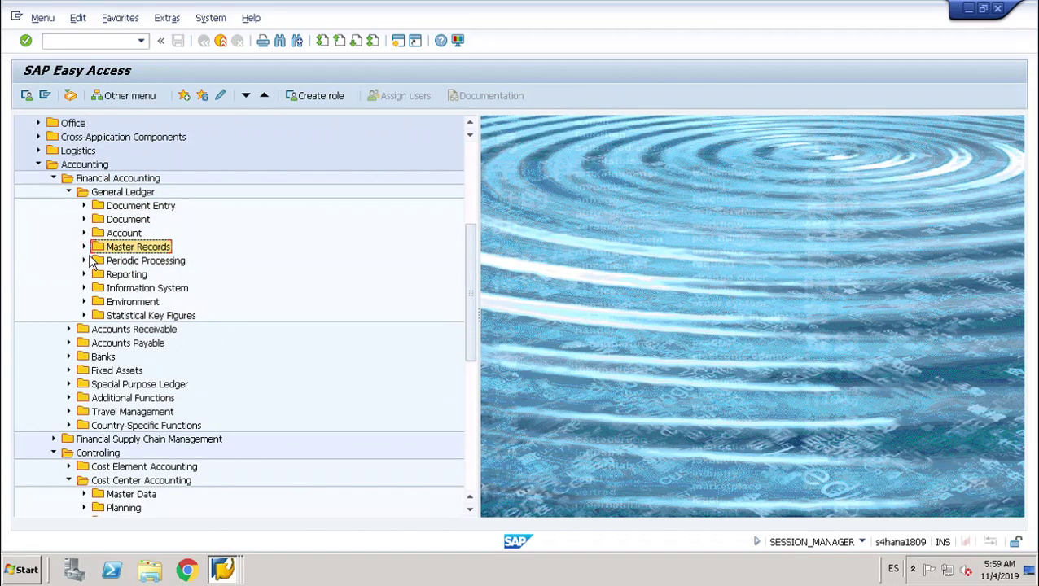
click(62, 181)
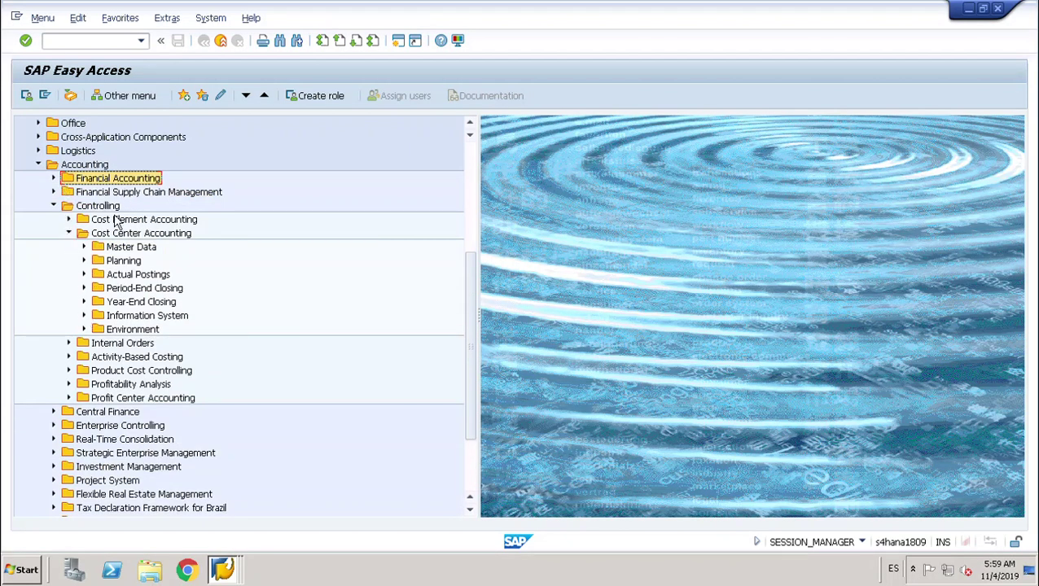
click(84, 288)
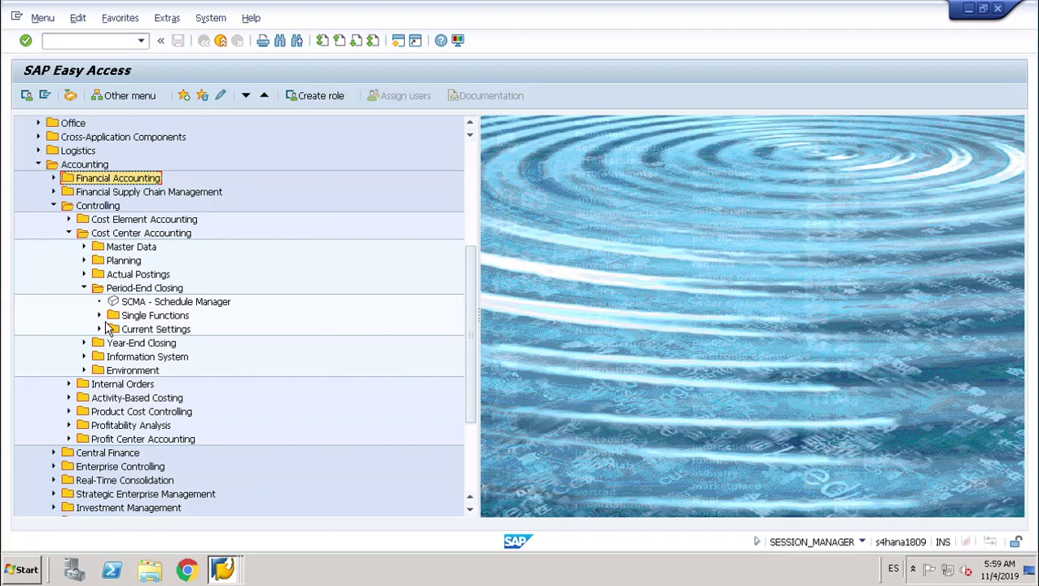
click(102, 318)
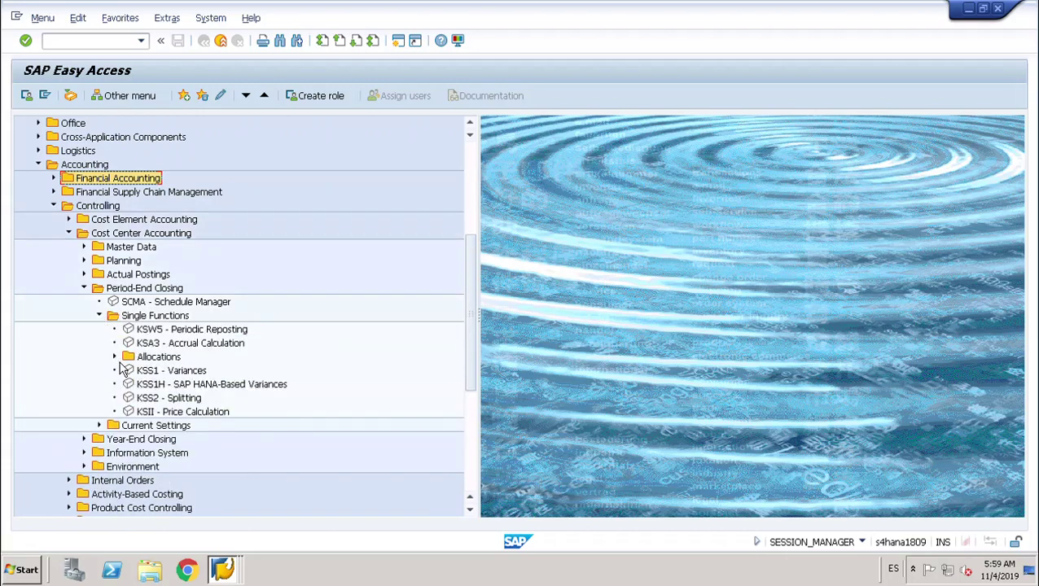
click(118, 360)
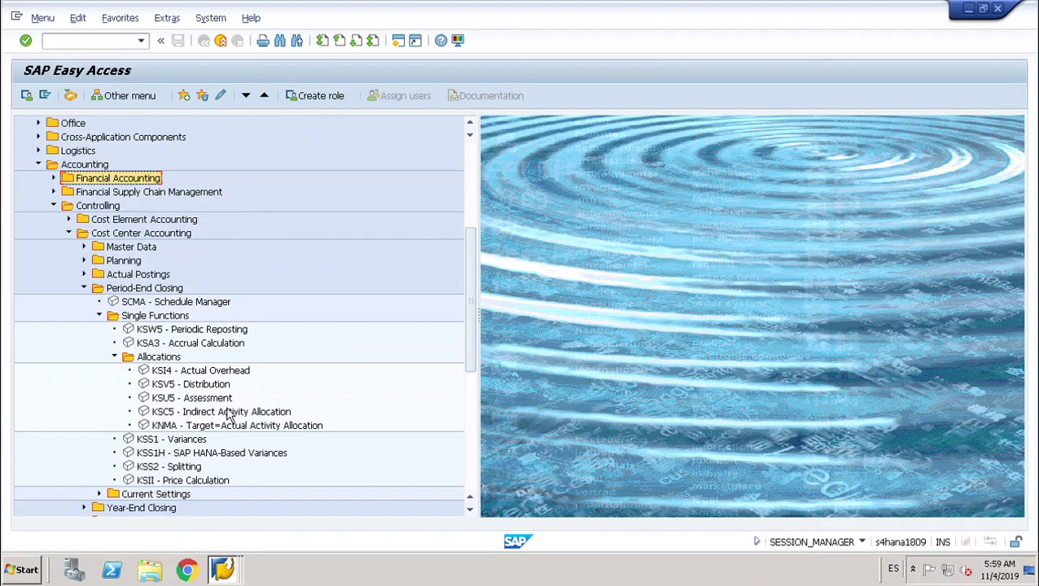
Step: Launch KSU5 Assessment for area 1104, 2019 periods 1–12, and display actual cycle 1
double_click(226, 401)
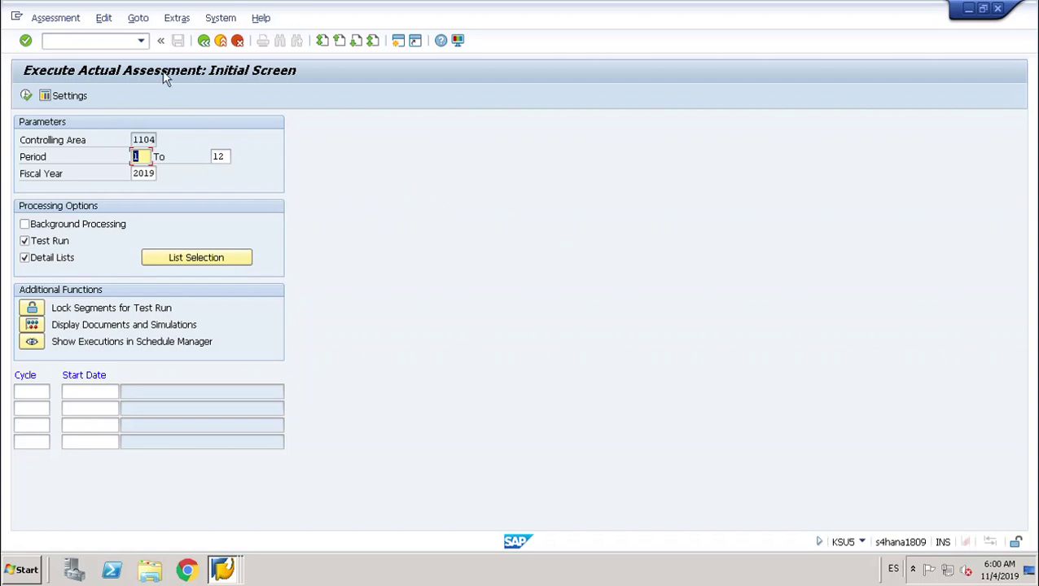
click(190, 25)
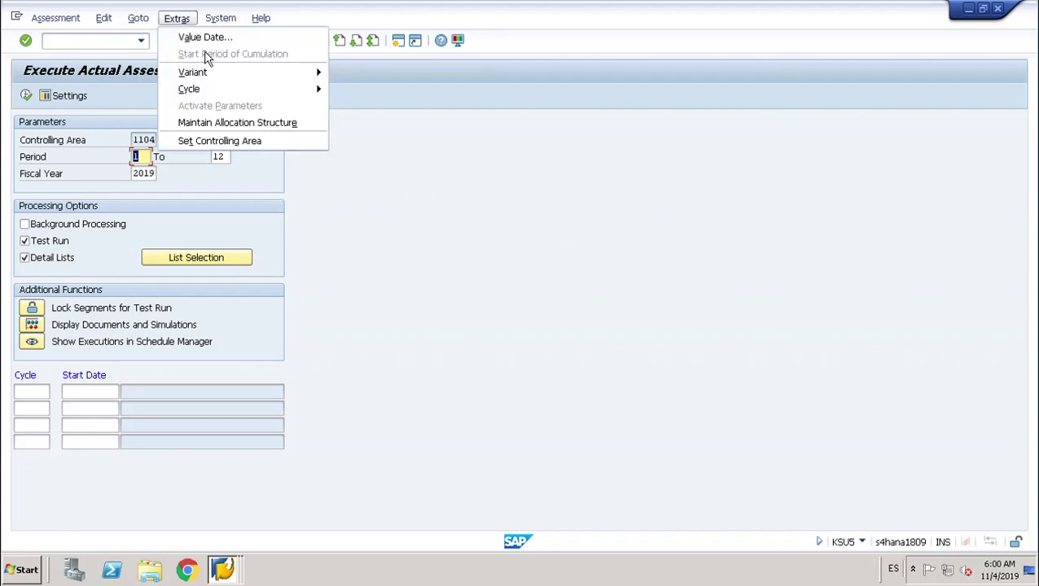
mouse_move(217, 97)
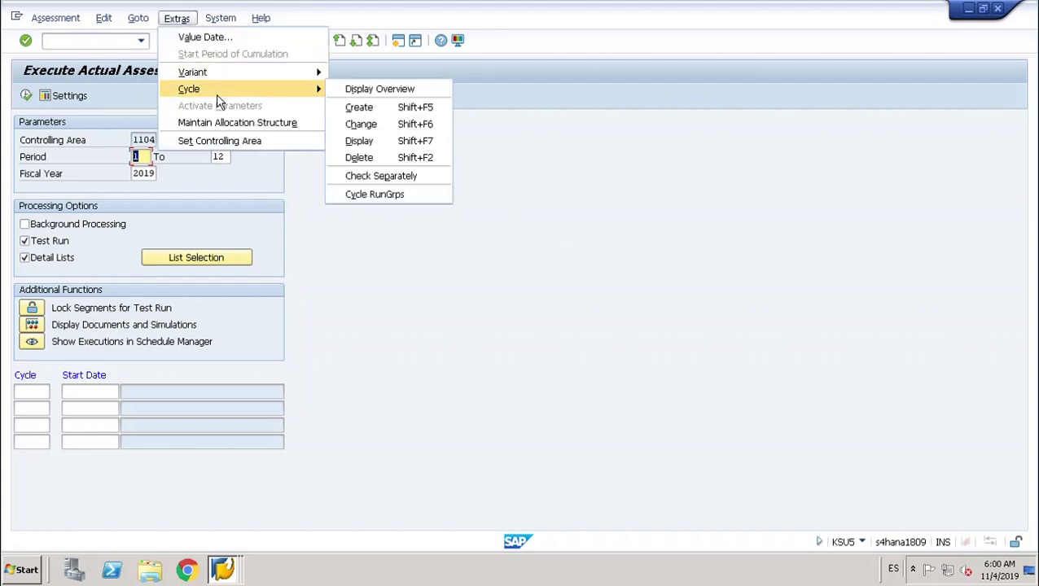
click(381, 147)
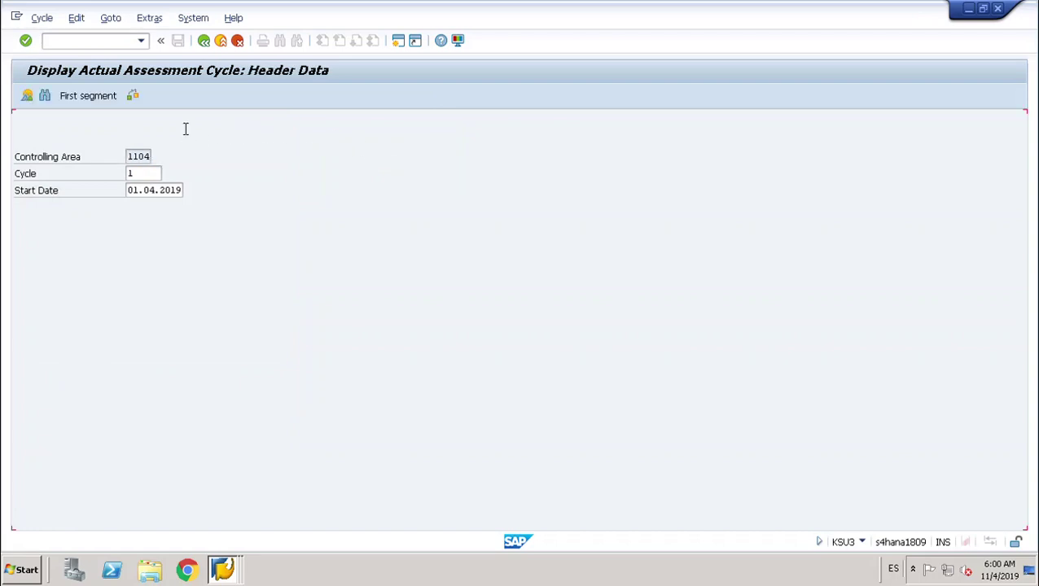
Step: Show cycle 1's first segment: cost element 100604, posted amounts at 100.00%, fixed receiver amounts
key(Return)
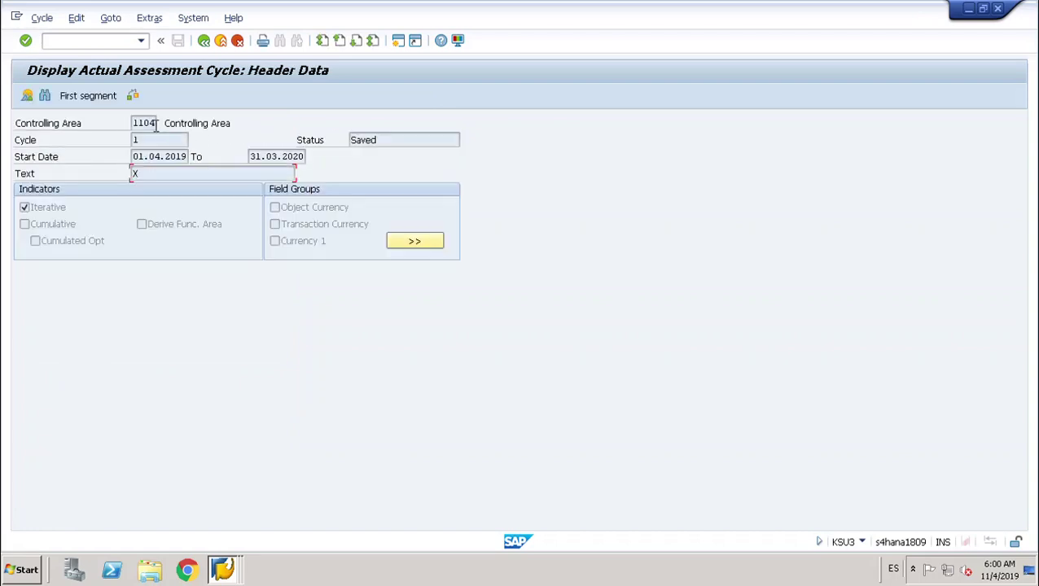
click(98, 106)
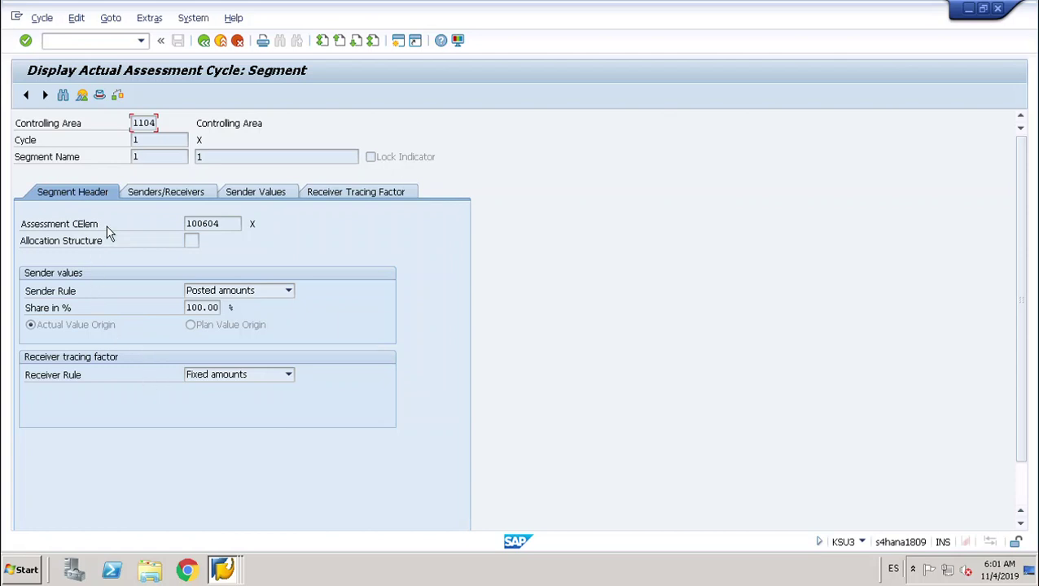
Step: Display segment 1's sender cost center 1104 with cost element 100401 and receiver 1105
click(186, 200)
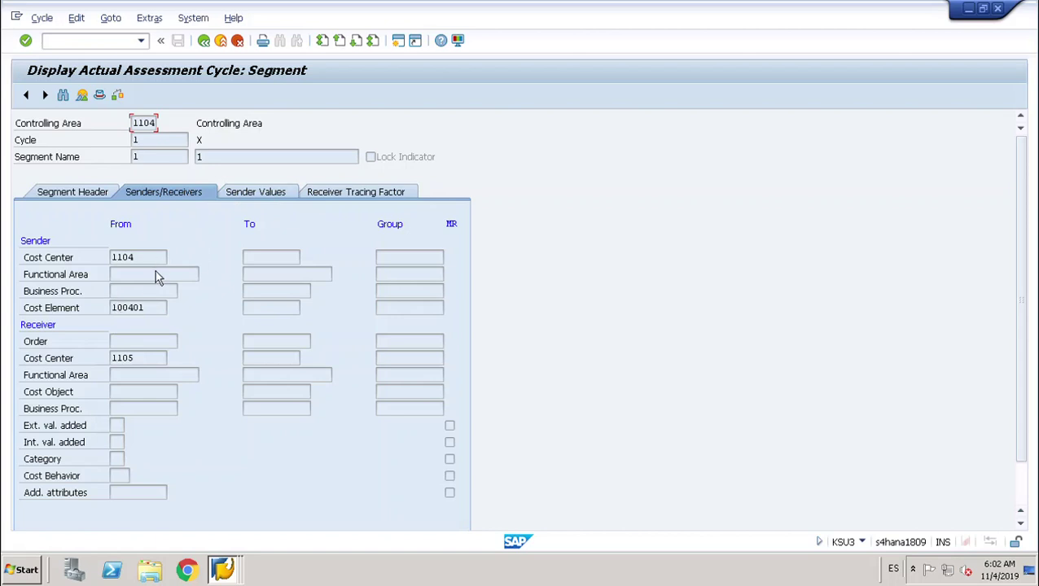
Step: Review sender values and receiver 1105's fixed 500.00 INR, then return to cycle 1's header
click(278, 196)
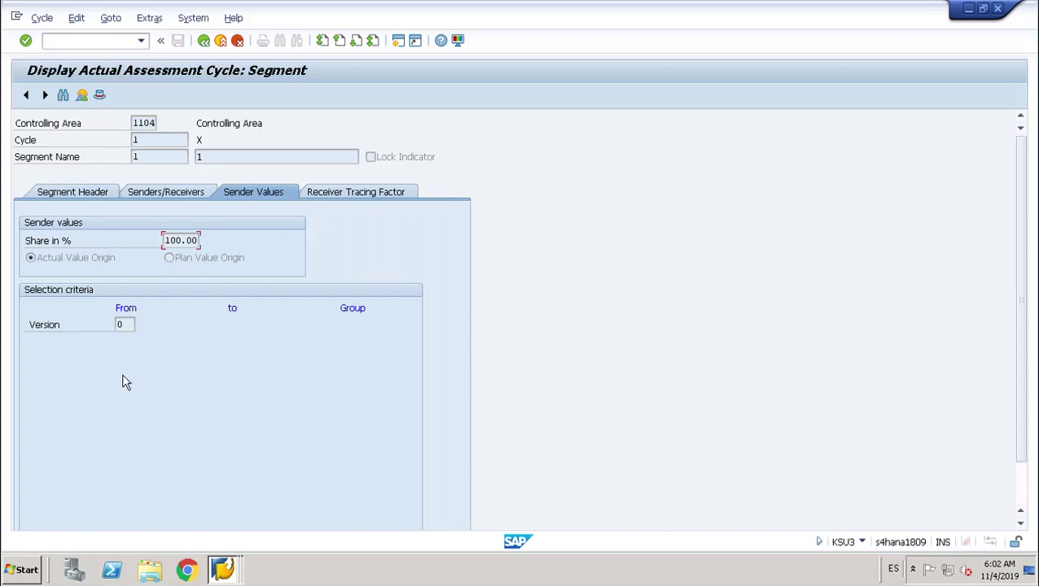
click(353, 195)
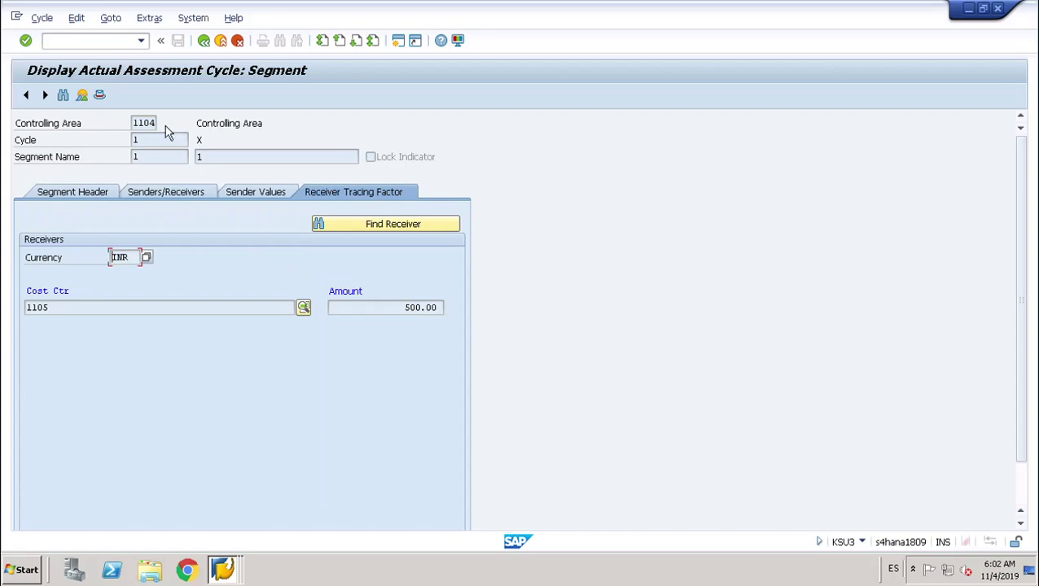
click(207, 47)
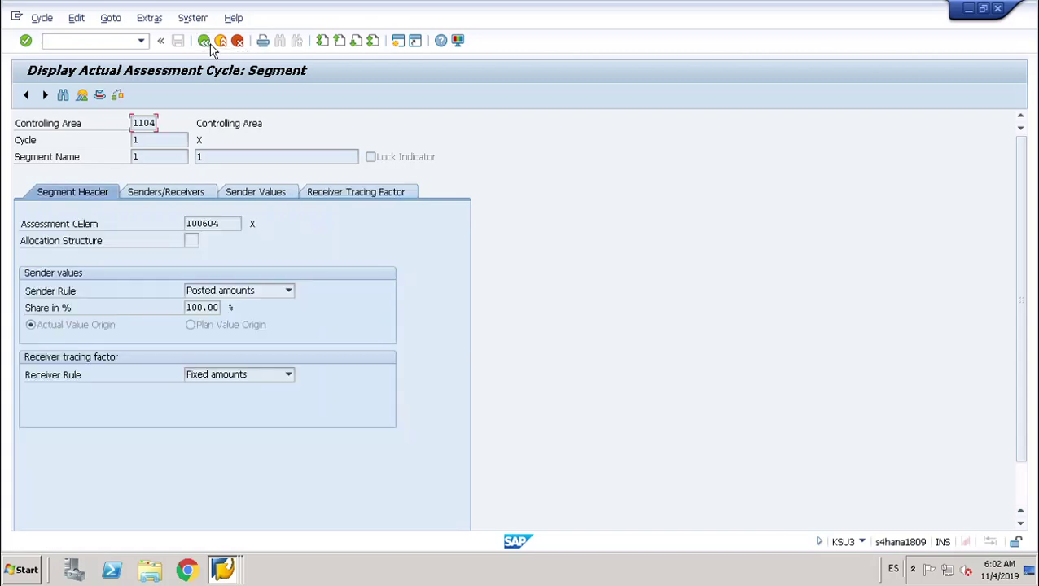
click(205, 42)
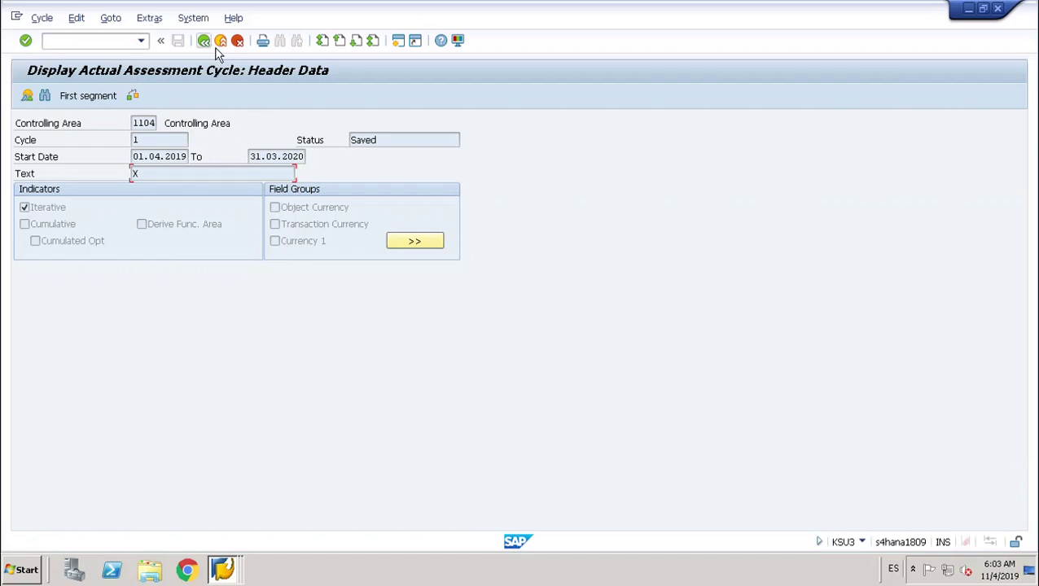
Step: Test-run assessment cycle 1 (starting 01.04.2019) in KSU5 for periods 1–12 of 2019
click(214, 46)
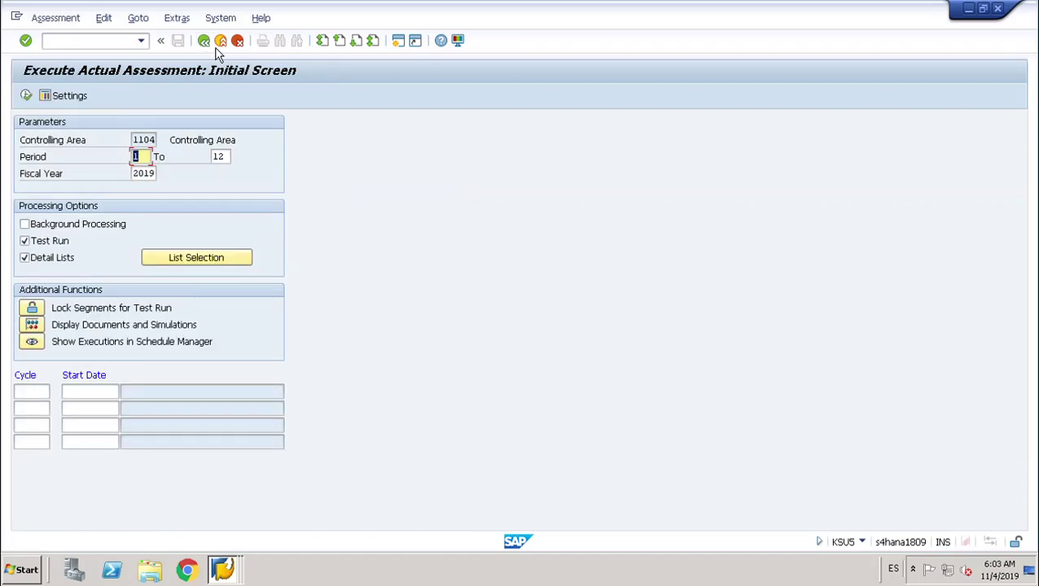
click(32, 393)
click(54, 393)
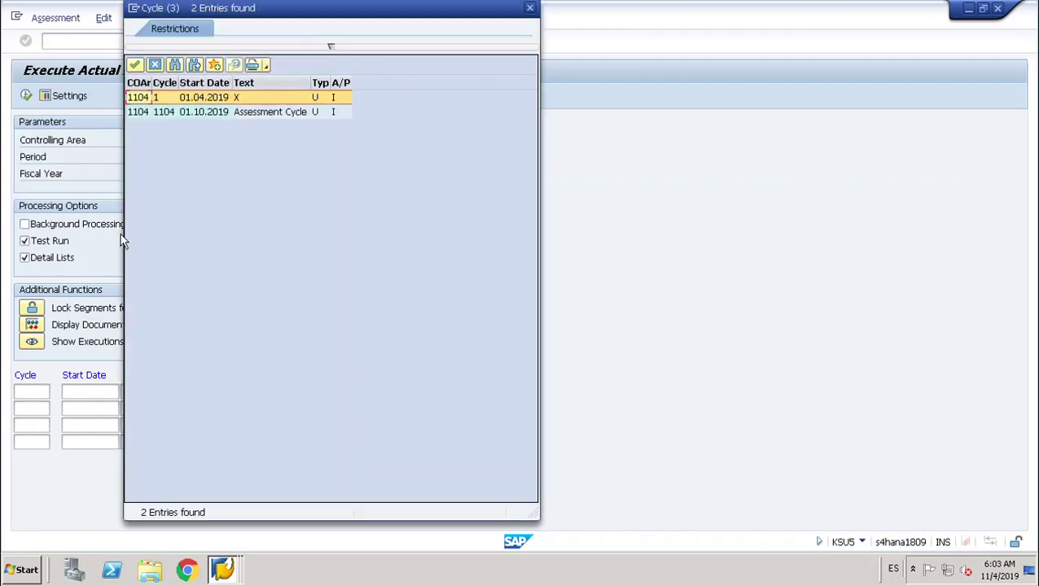
double_click(213, 104)
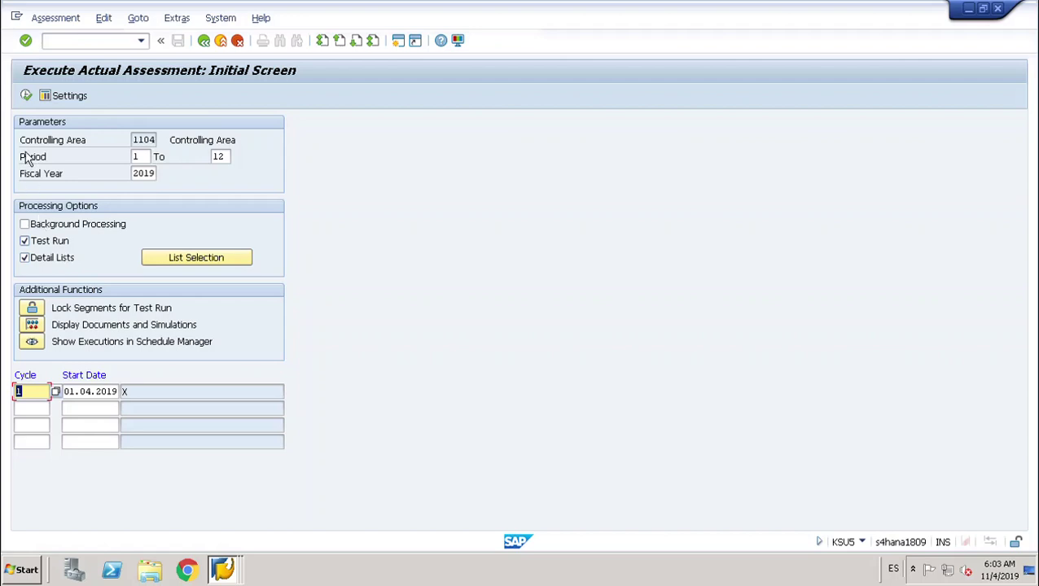
click(31, 101)
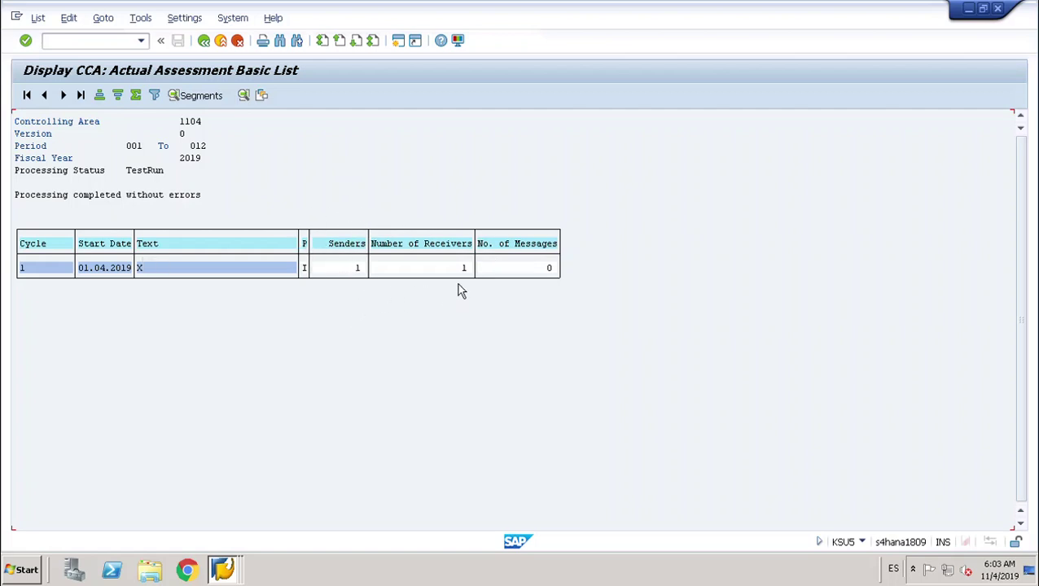
Step: Leave the test results, clear Test Run, and execute cycle 1 as an update run
click(205, 41)
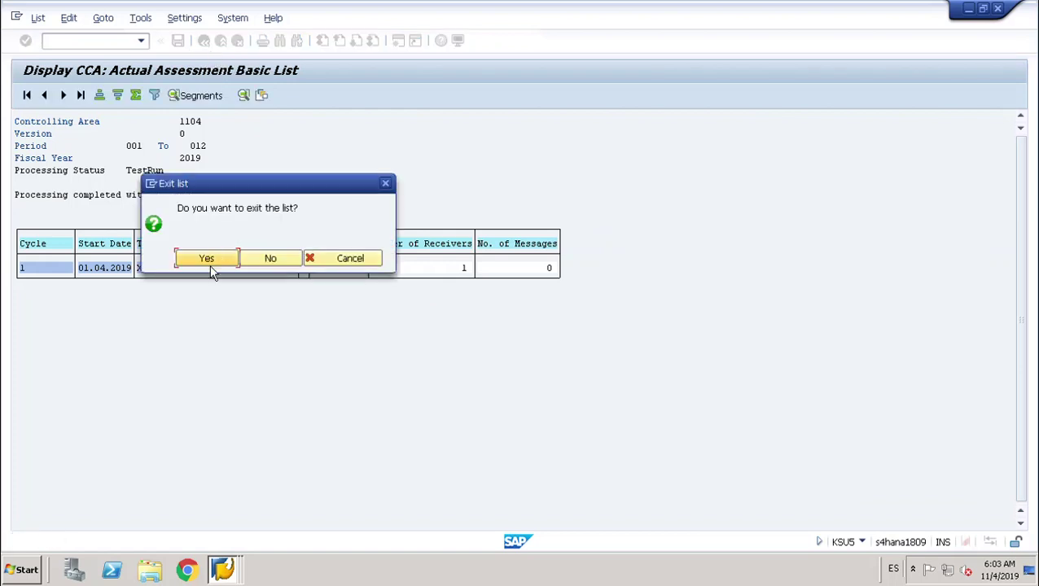
click(209, 262)
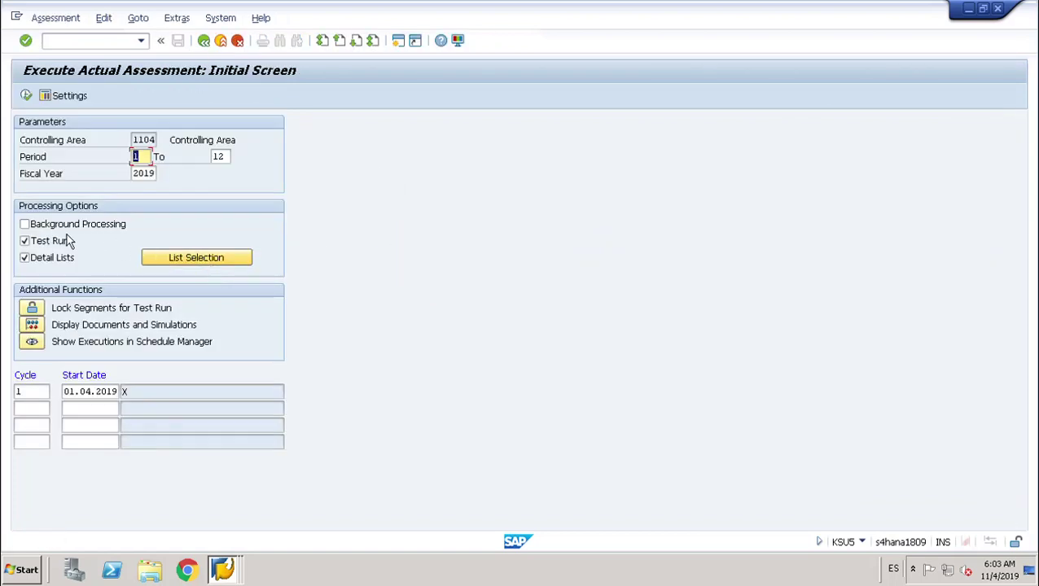
click(24, 241)
click(26, 96)
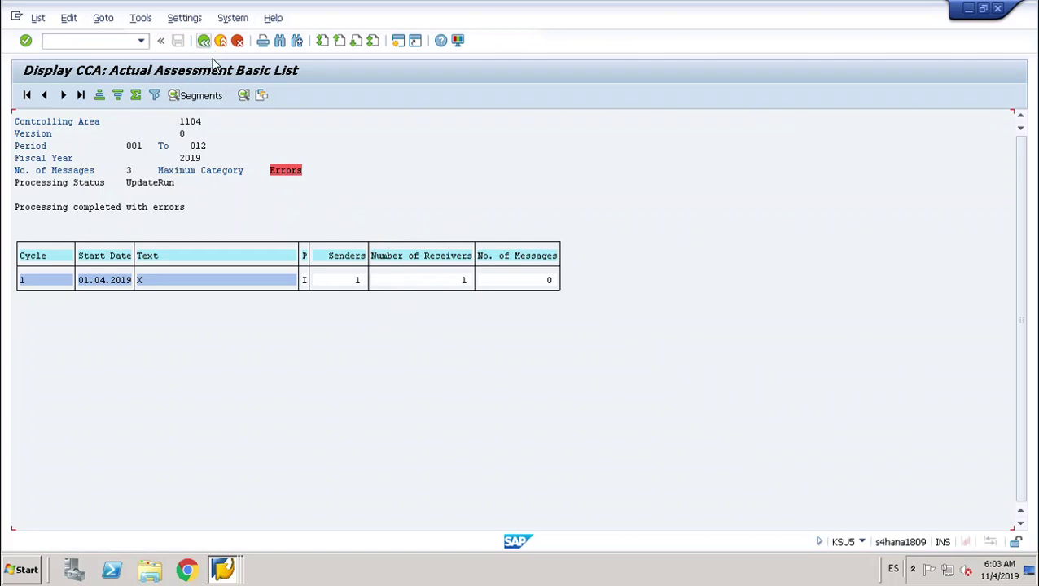
click(236, 575)
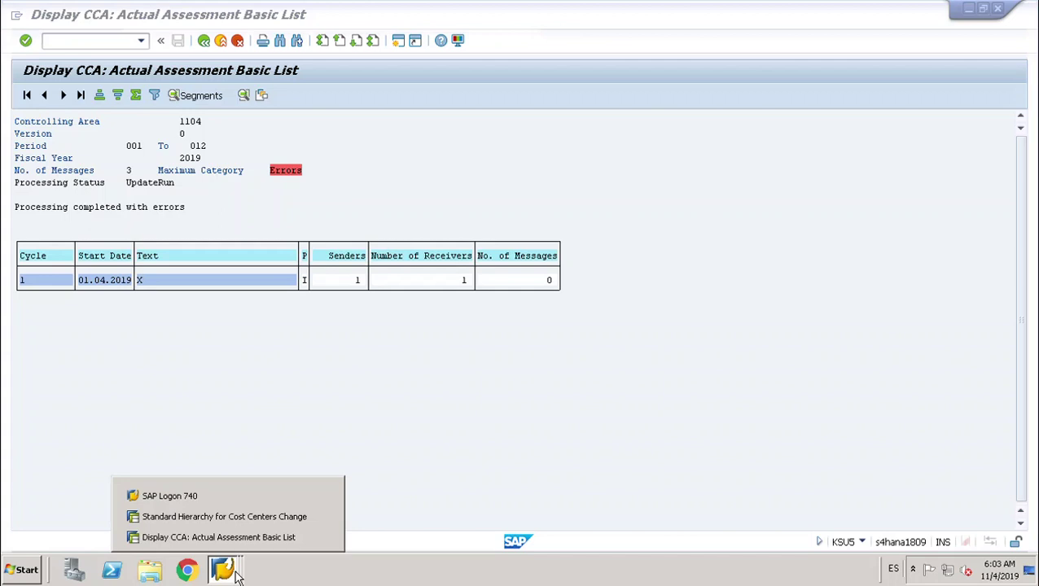